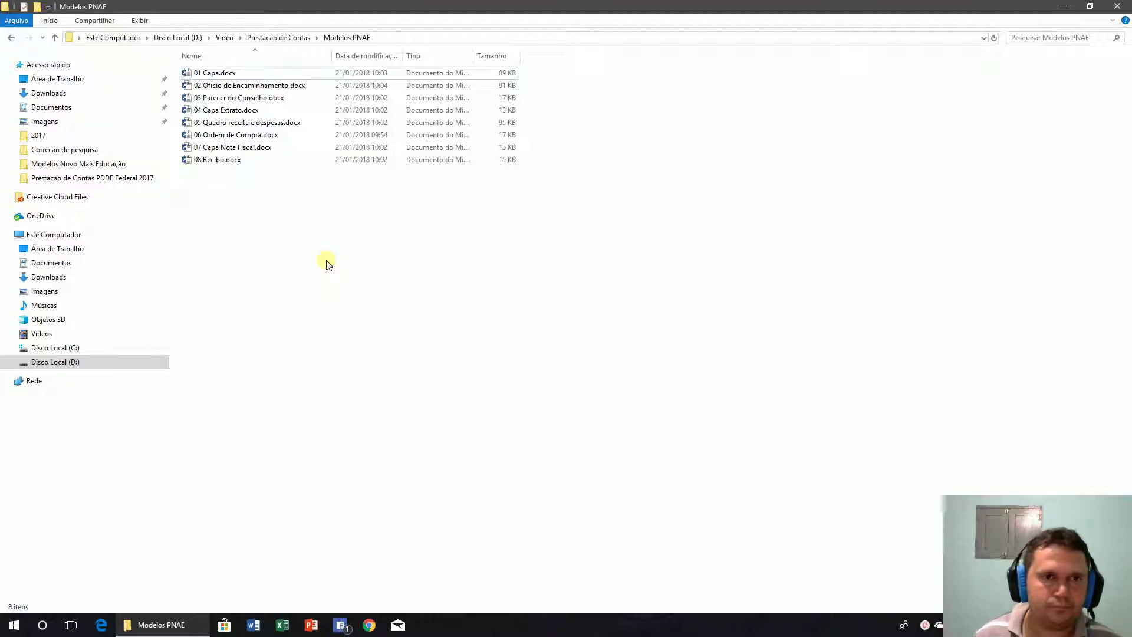
Open 01 Capa.docx, examine the cover's programme checkboxes, school council details and Parecer do NUAEI section, and close it.
left_click(222, 75)
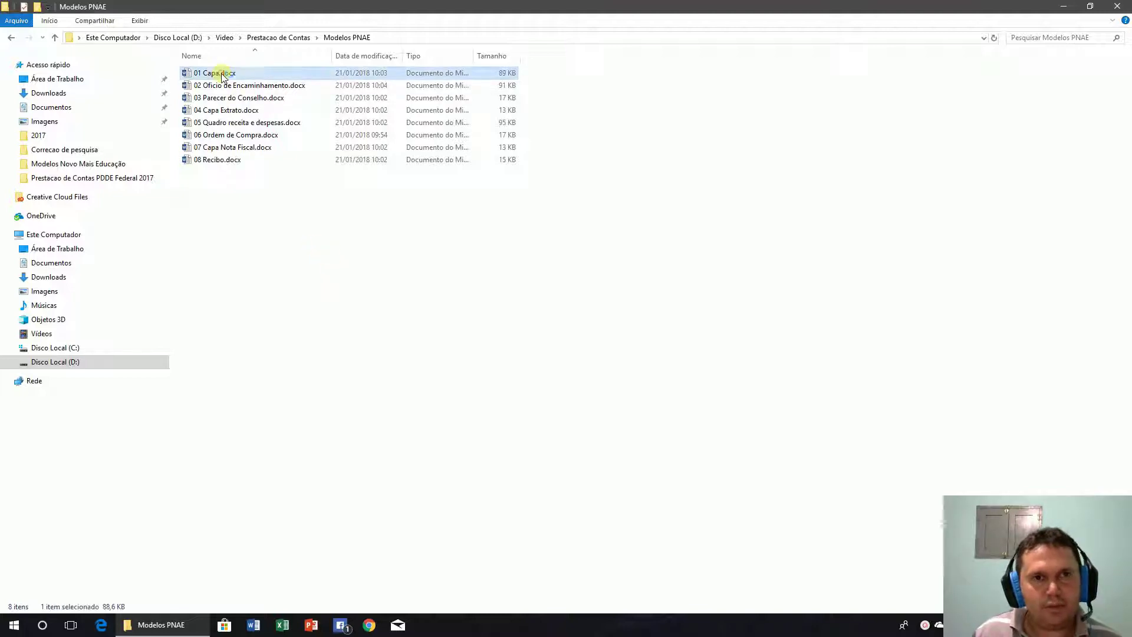
double_click(223, 75)
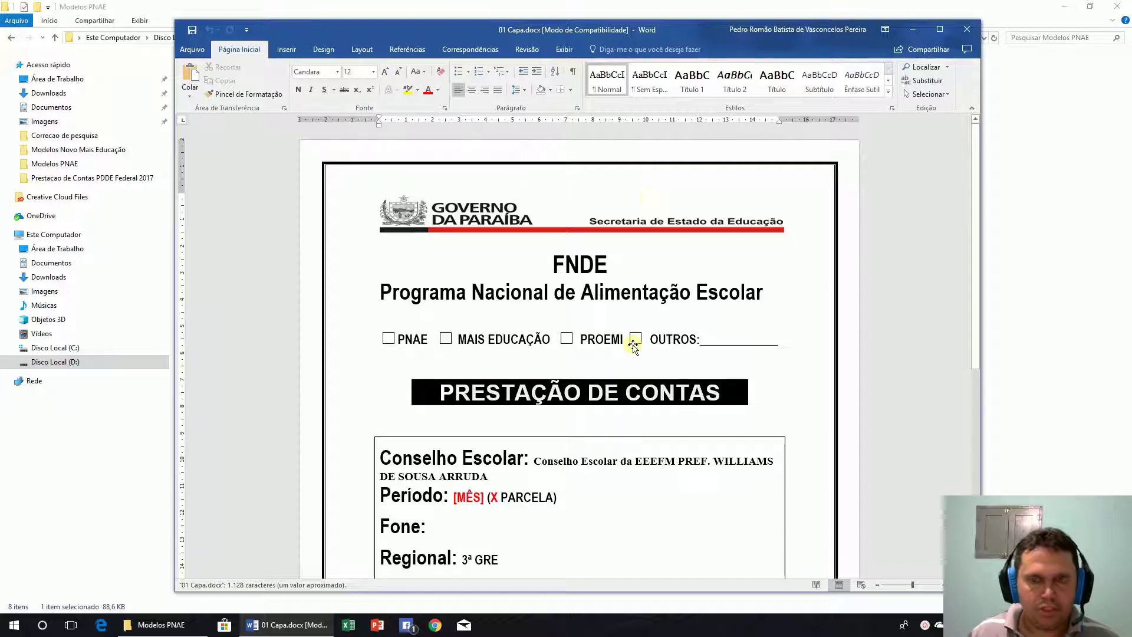
scroll(637, 348, "down", 3)
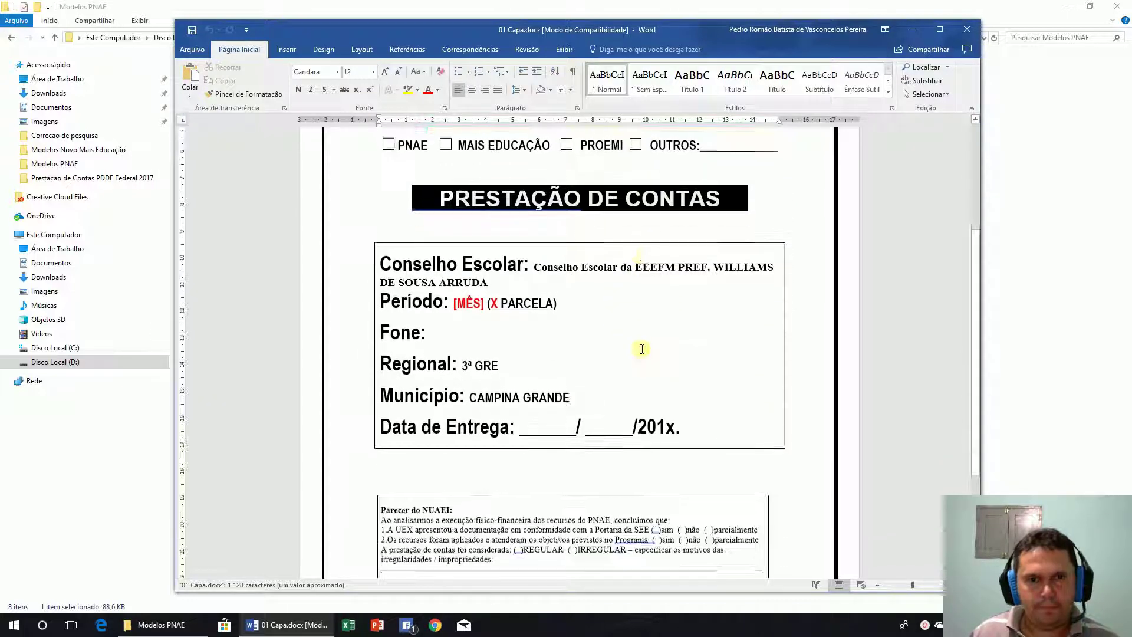
scroll(642, 349, "up", 1)
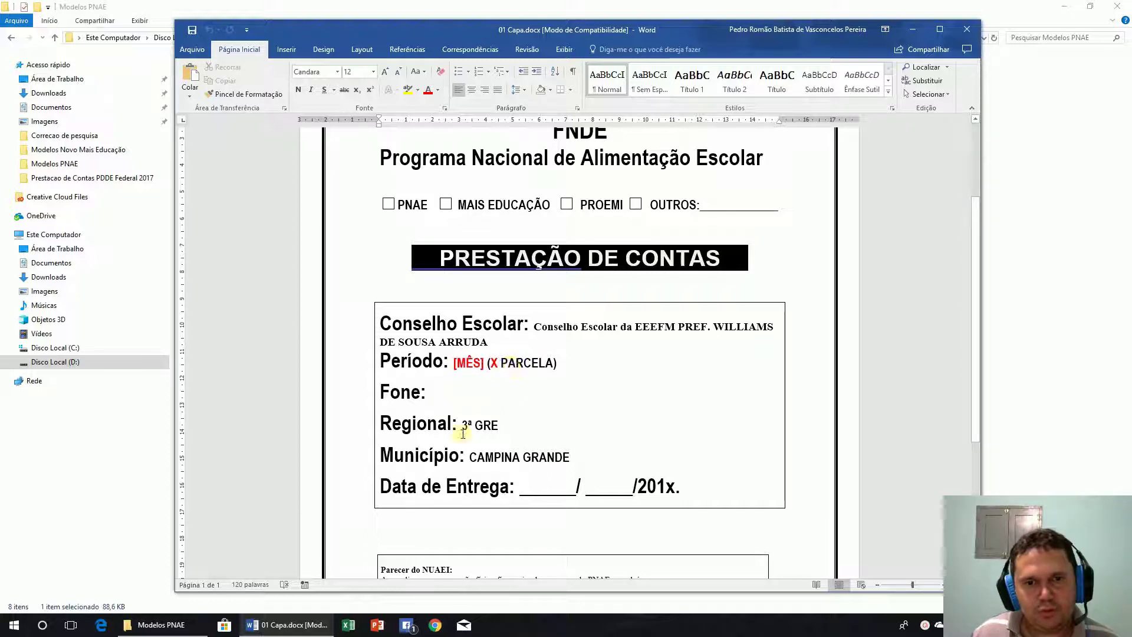
scroll(616, 408, "down", 3)
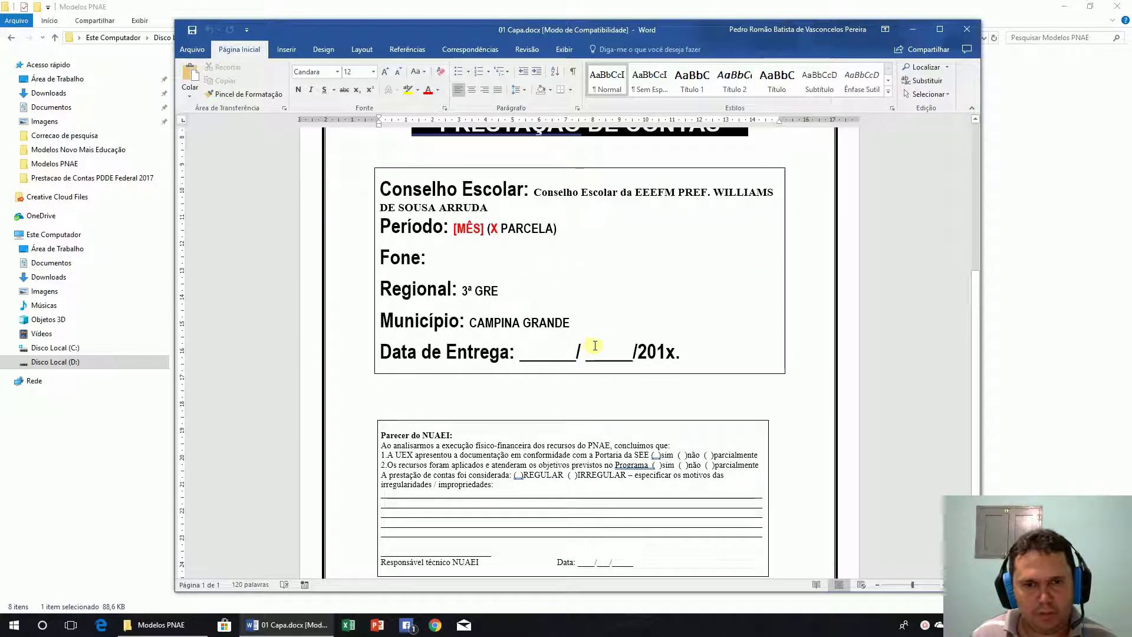
scroll(599, 348, "down", 2)
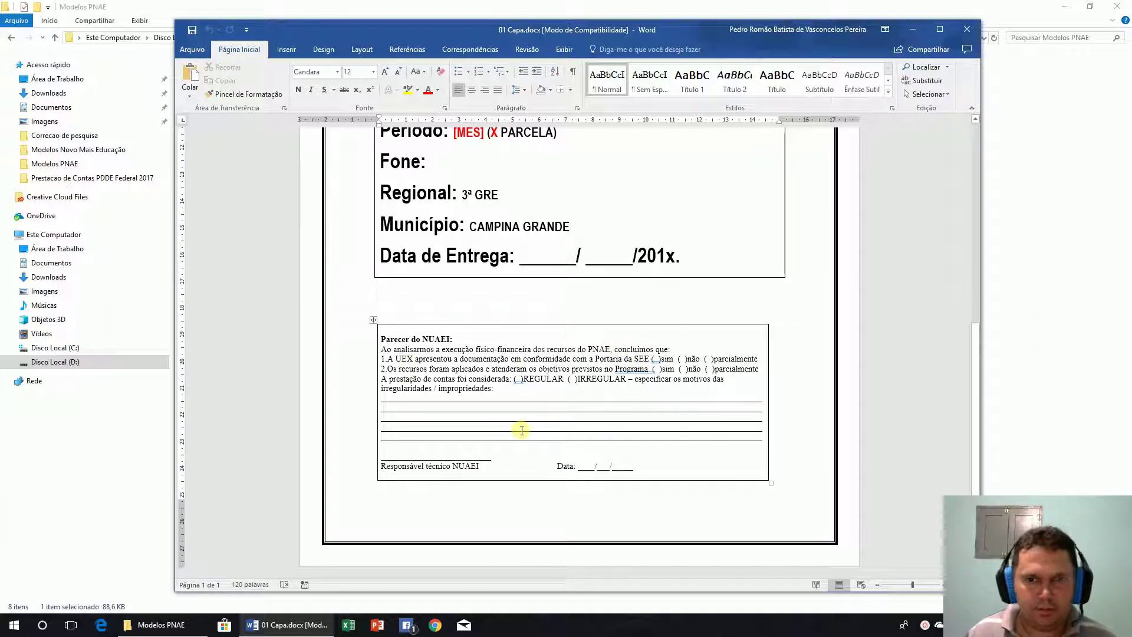
scroll(593, 408, "up", 6)
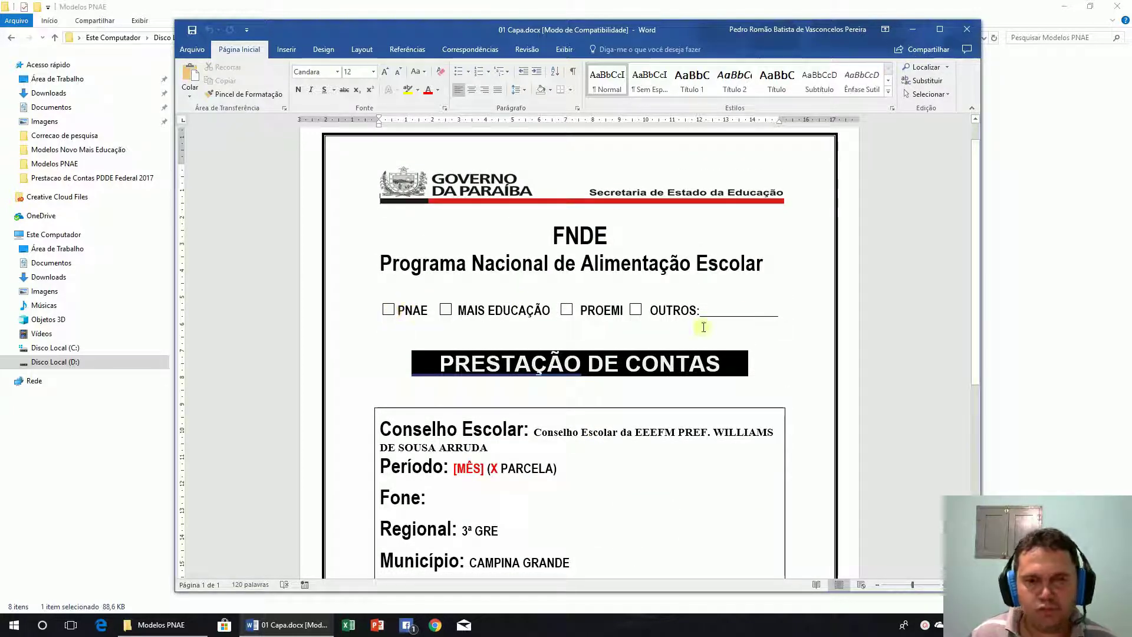
left_click(966, 31)
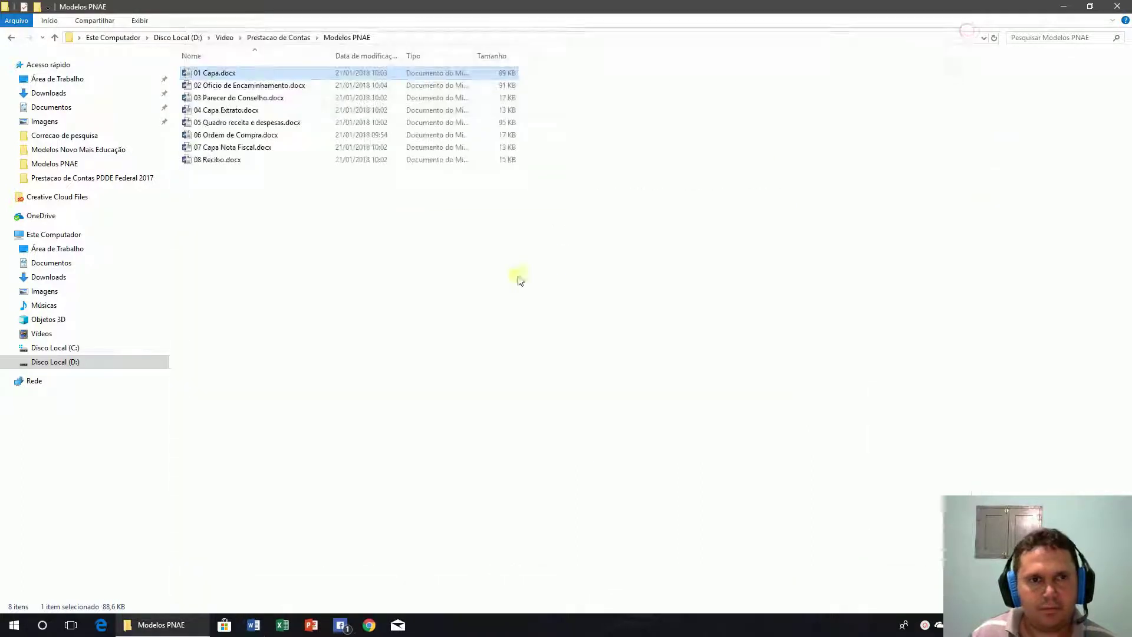
Open 02 Oficio de Encaminhamento.docx, read the letter's date, amount and instalment placeholders through to the signature line, and close it.
left_click(375, 304)
double_click(273, 85)
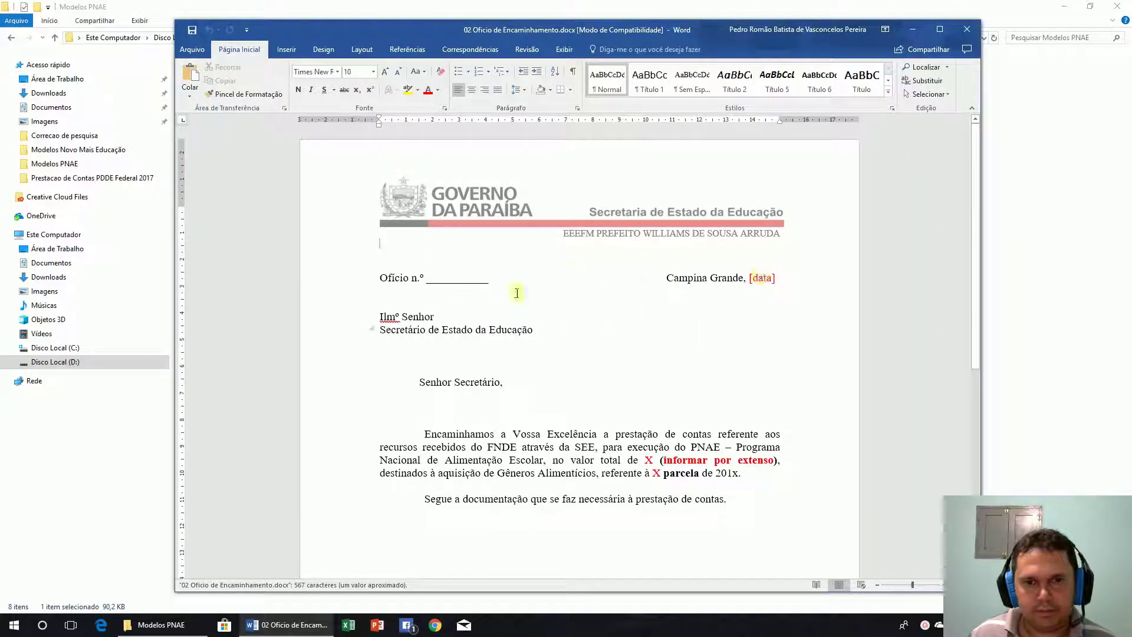
scroll(646, 390, "down", 3)
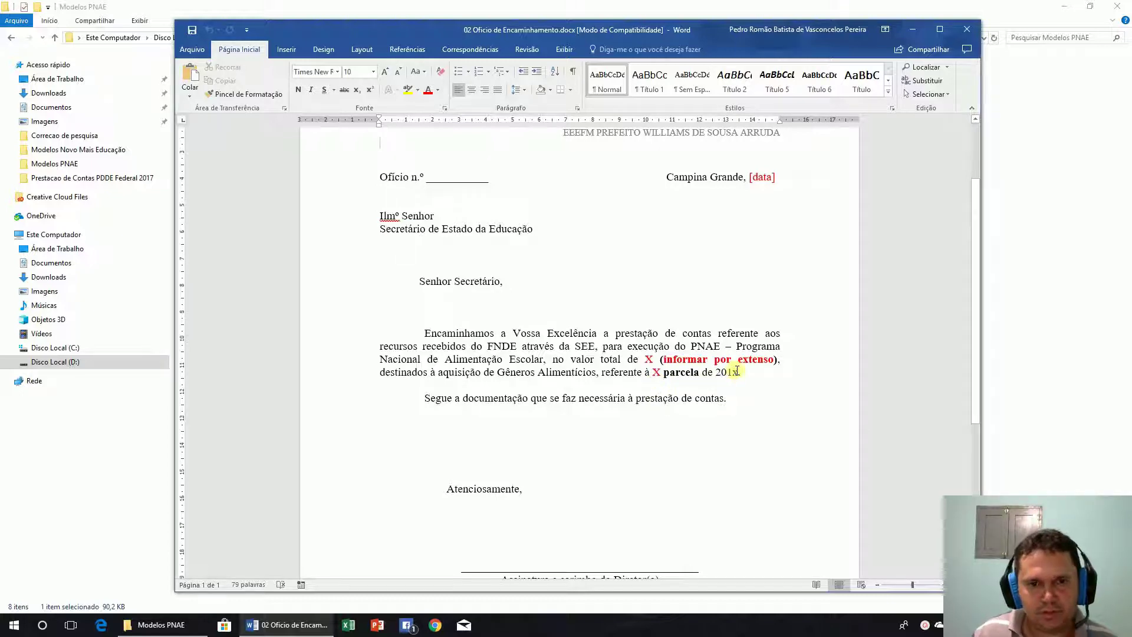
scroll(735, 369, "down", 5)
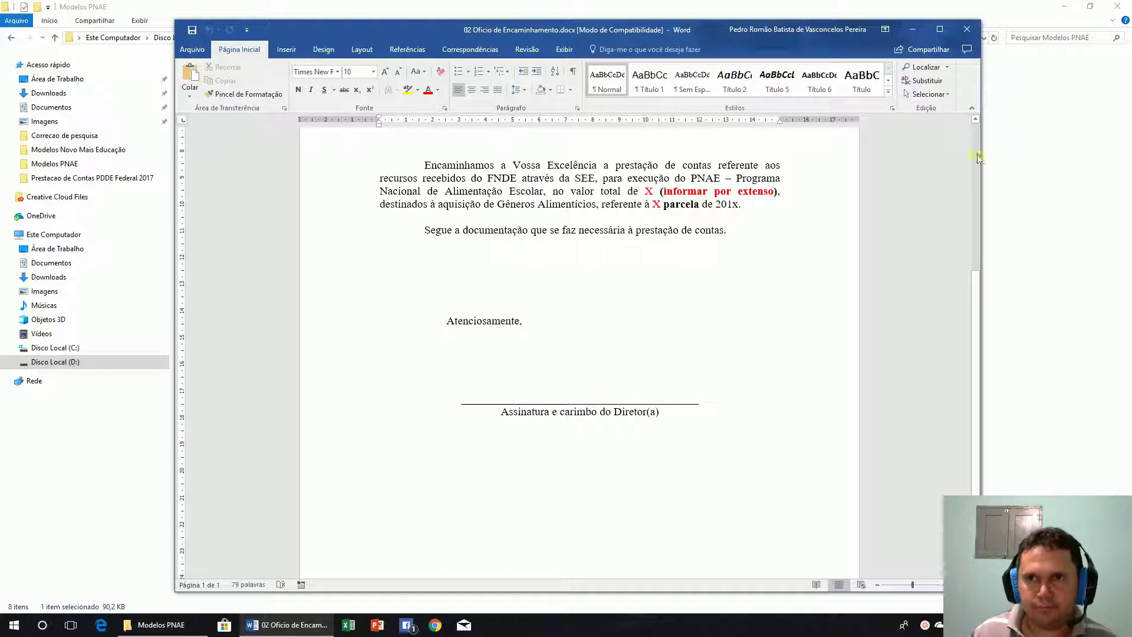
left_click(967, 29)
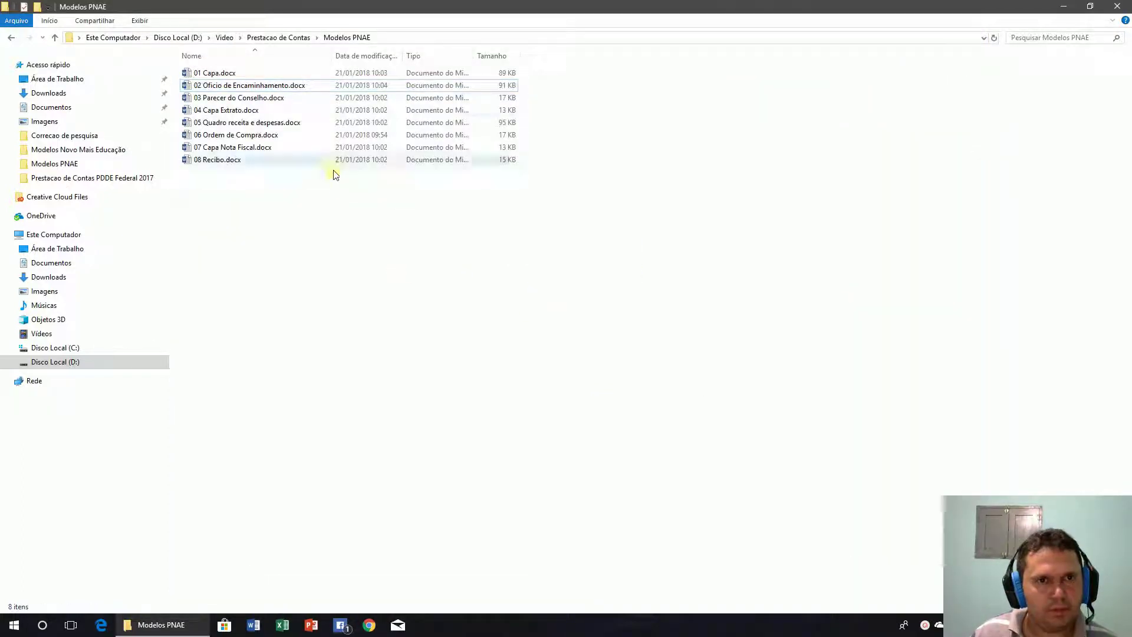
Open 03 Parecer do Conselho.docx and examine the Bloco 1 identification fields, including the number of students.
double_click(250, 98)
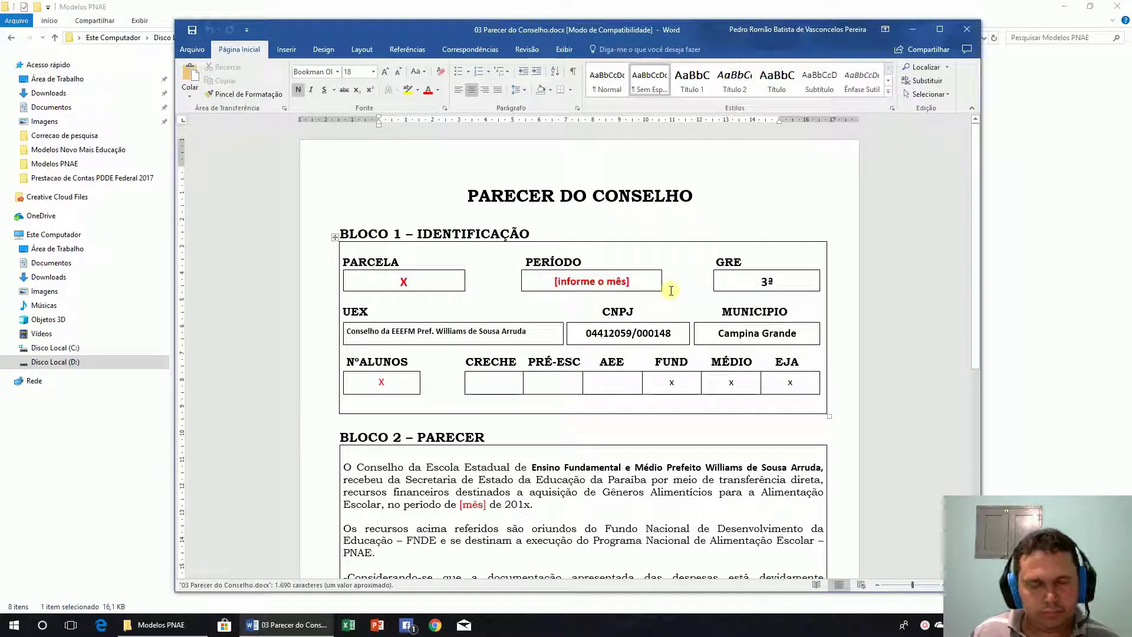
scroll(678, 293, "down", 2)
scroll(728, 302, "up", 2)
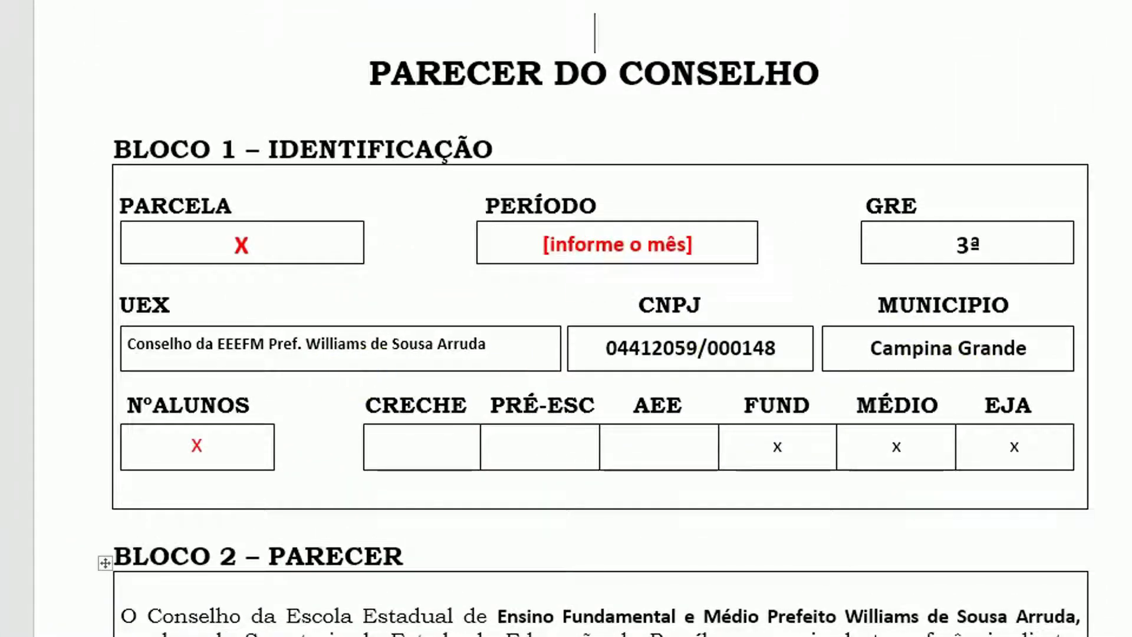
scroll(298, 622, "down", 1)
left_click(222, 374)
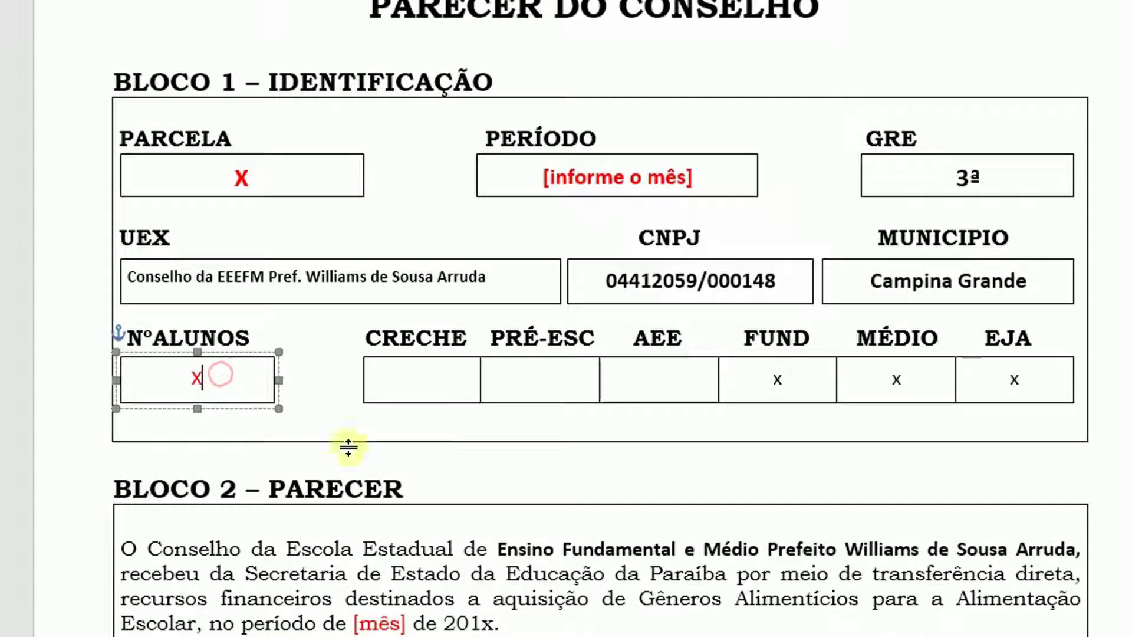
left_click(513, 483)
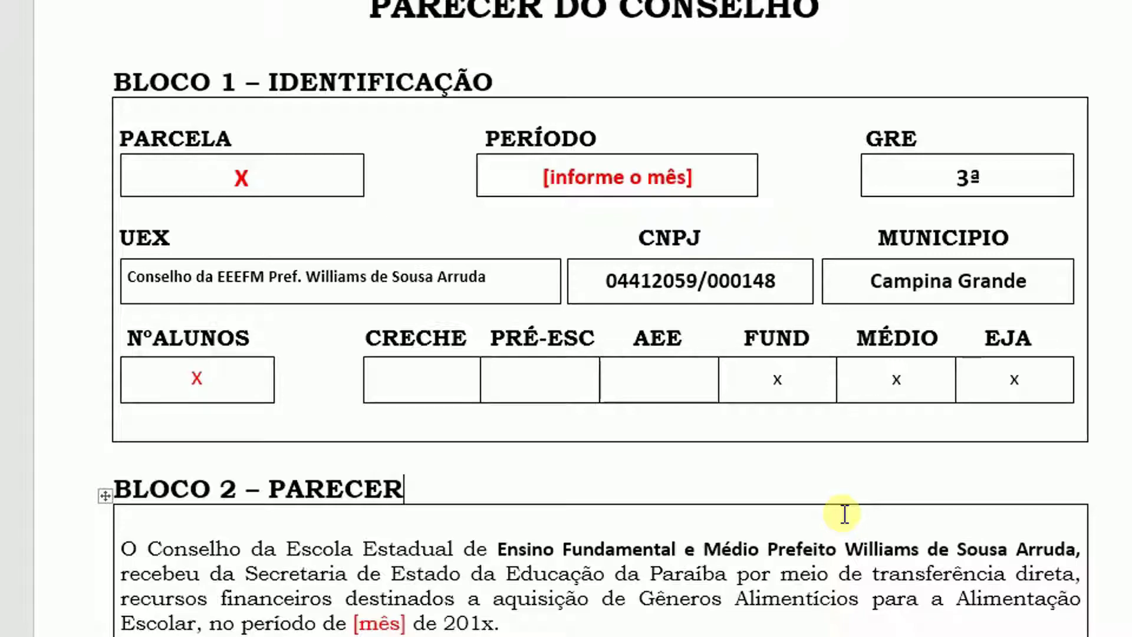
Read the Bloco 2 opinion text and the council signature lines of the Parecer do Conselho, and close the document.
scroll(869, 496, "down", 5)
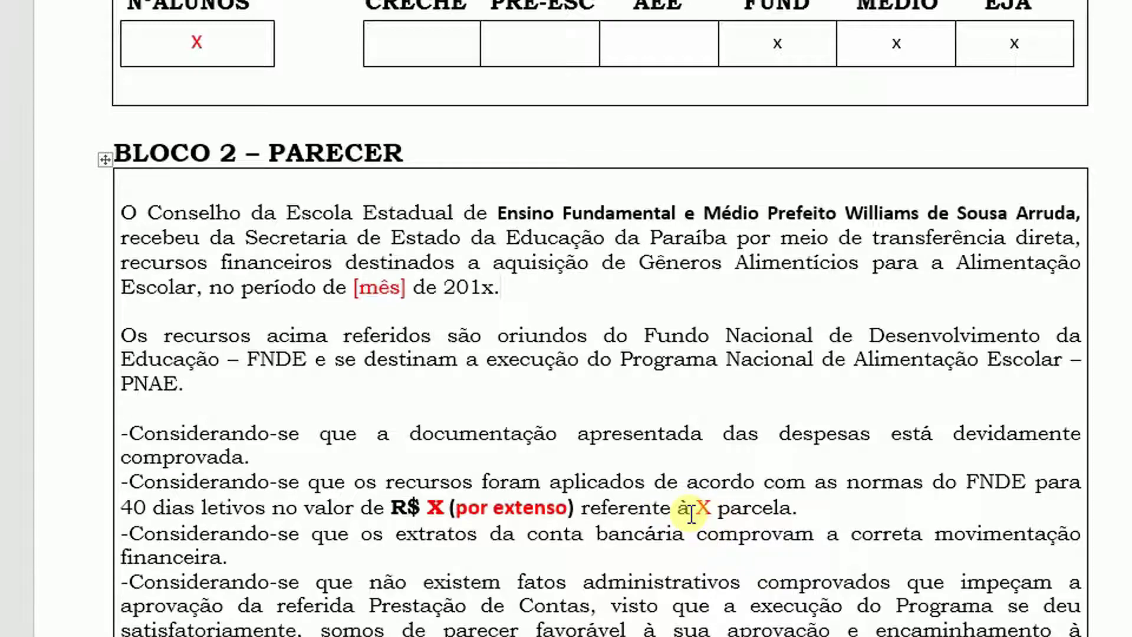
scroll(692, 515, "down", 1)
scroll(692, 514, "down", 5)
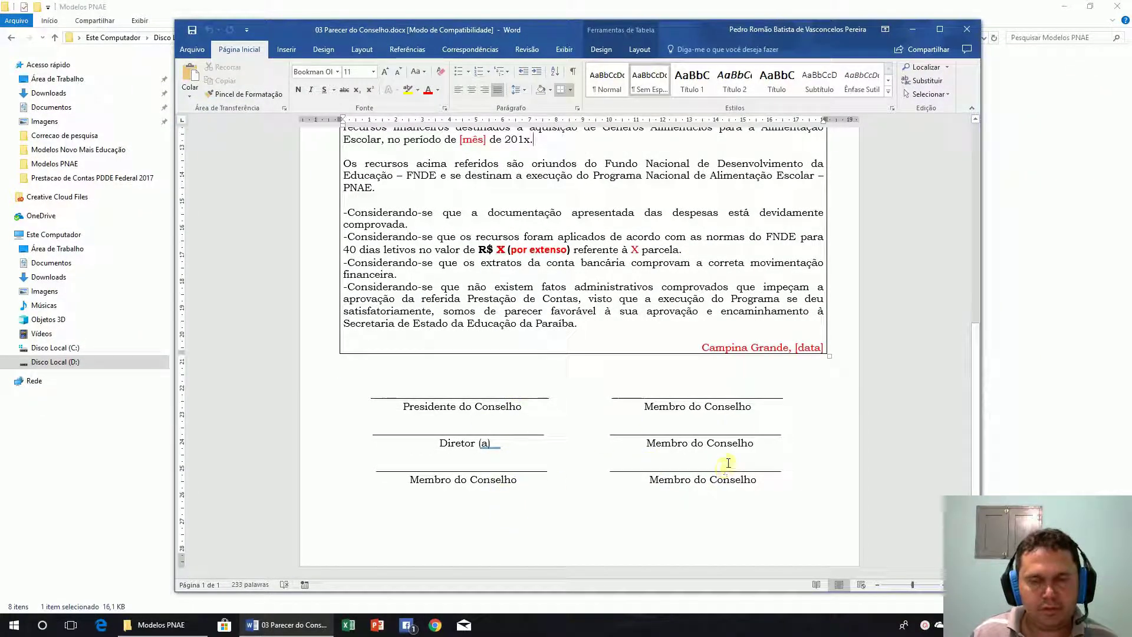
scroll(767, 407, "up", 6)
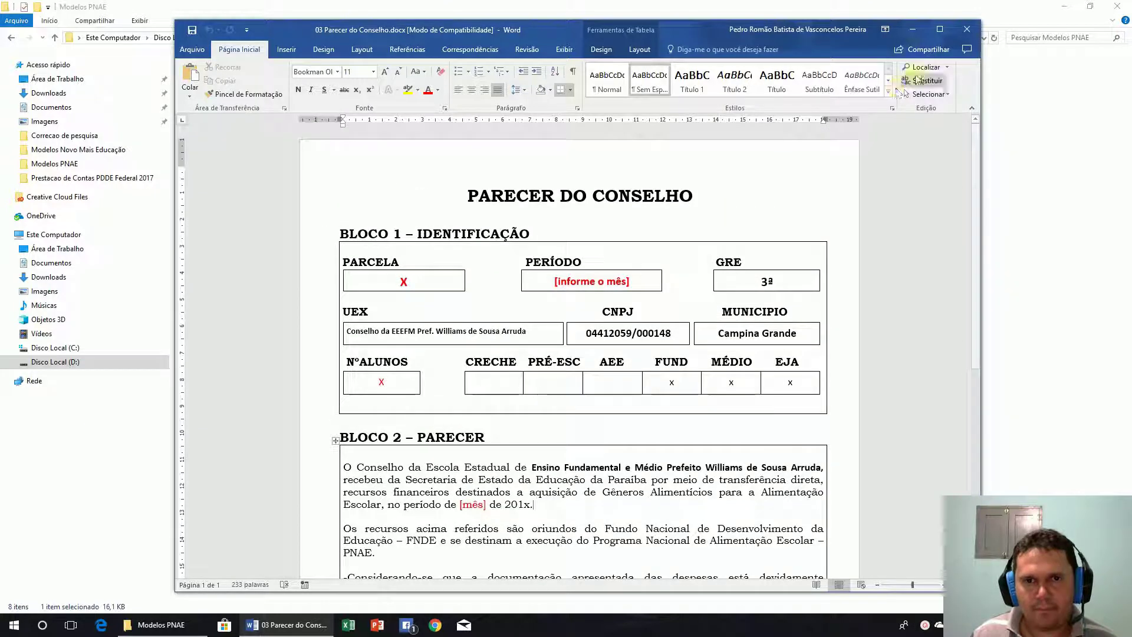
left_click(967, 29)
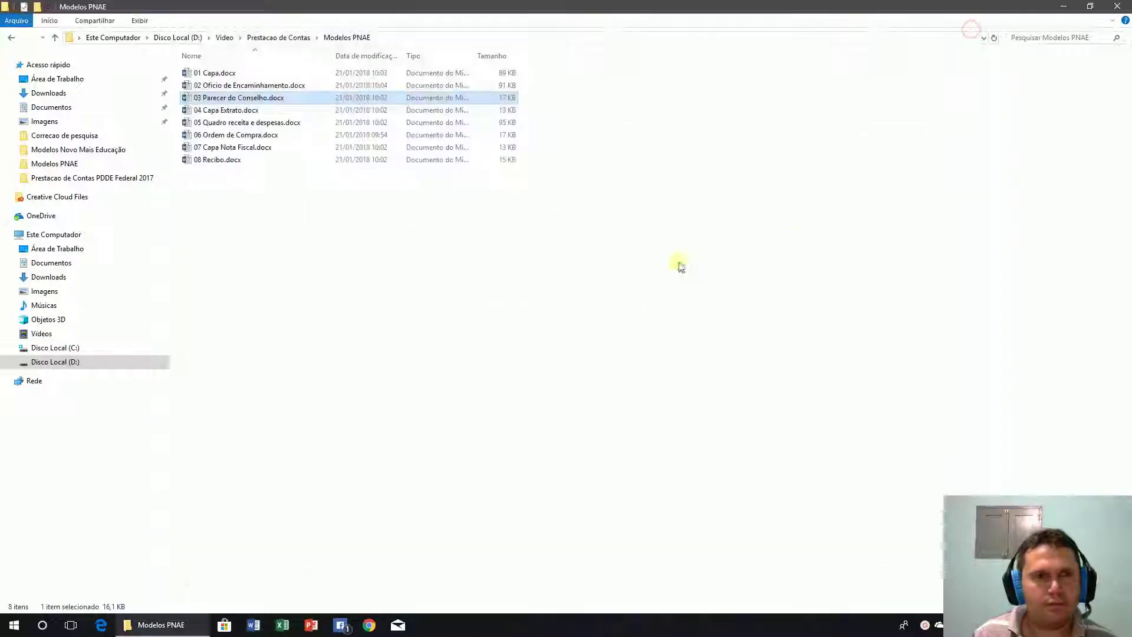
Open 04 Capa Extrato.docx, examine the Conta Corrente, Investimento and Período entries on the cover, and close it.
left_click(400, 292)
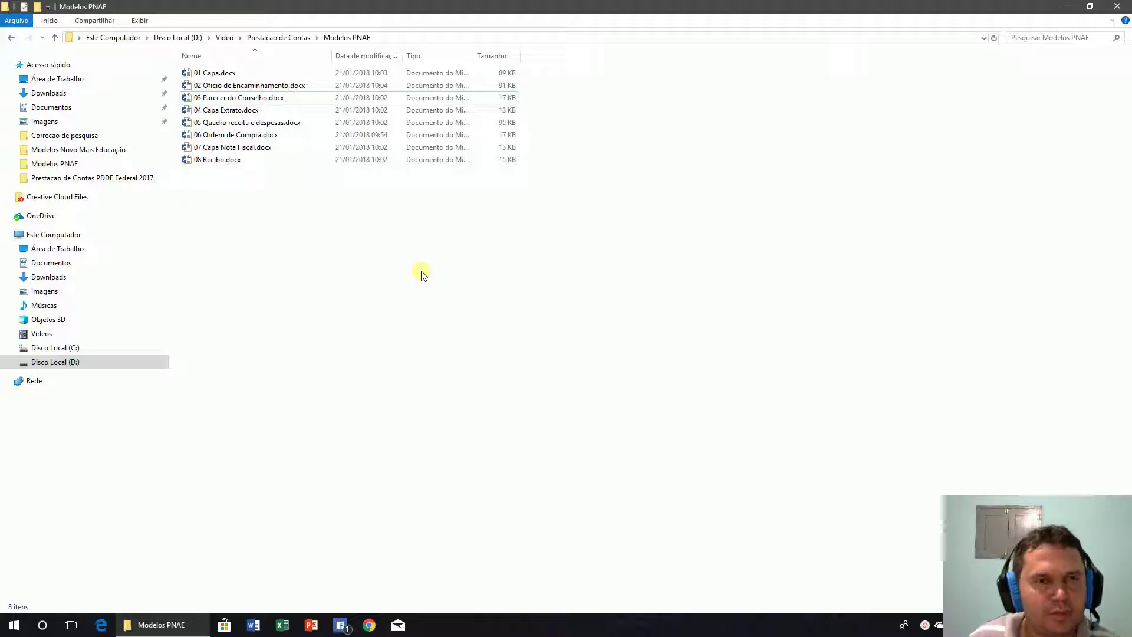
double_click(227, 109)
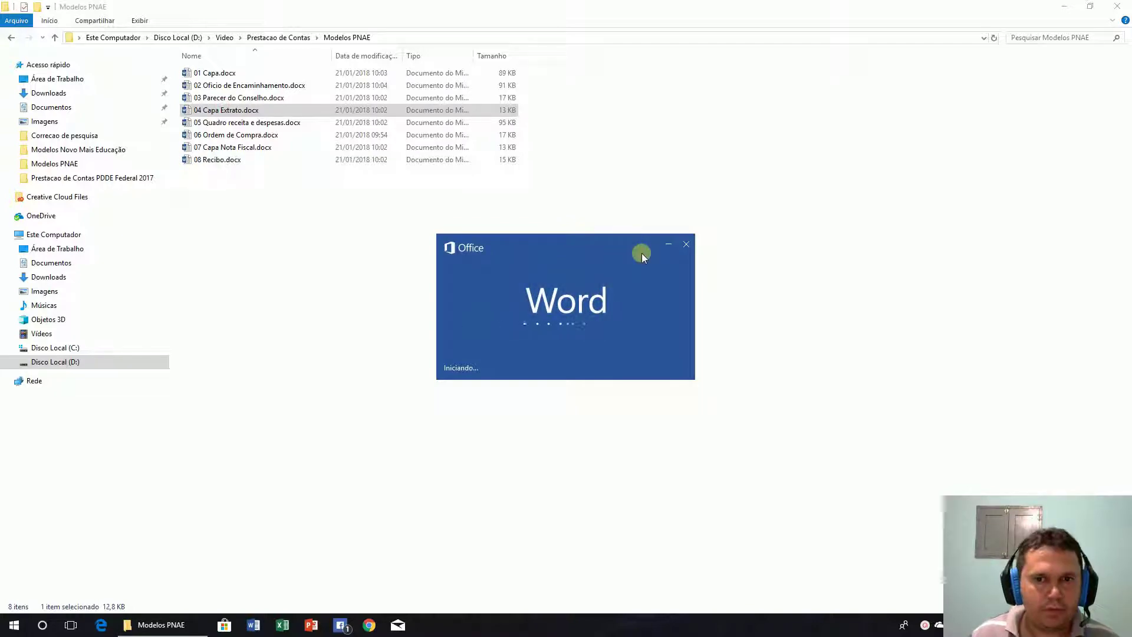
scroll(771, 303, "down", 6)
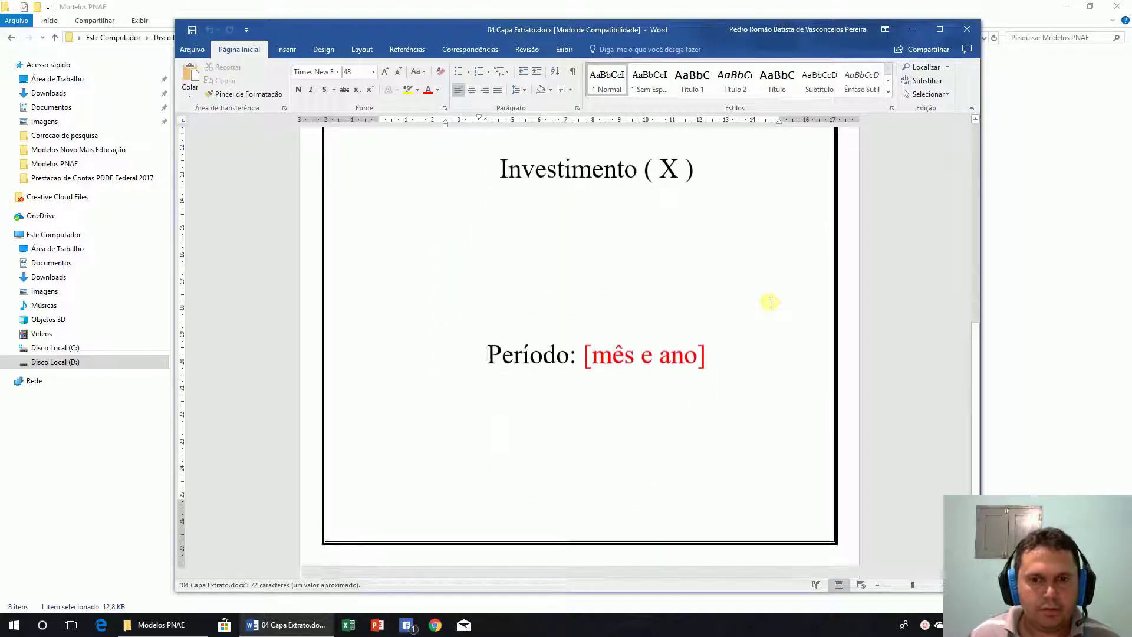
scroll(771, 303, "up", 2)
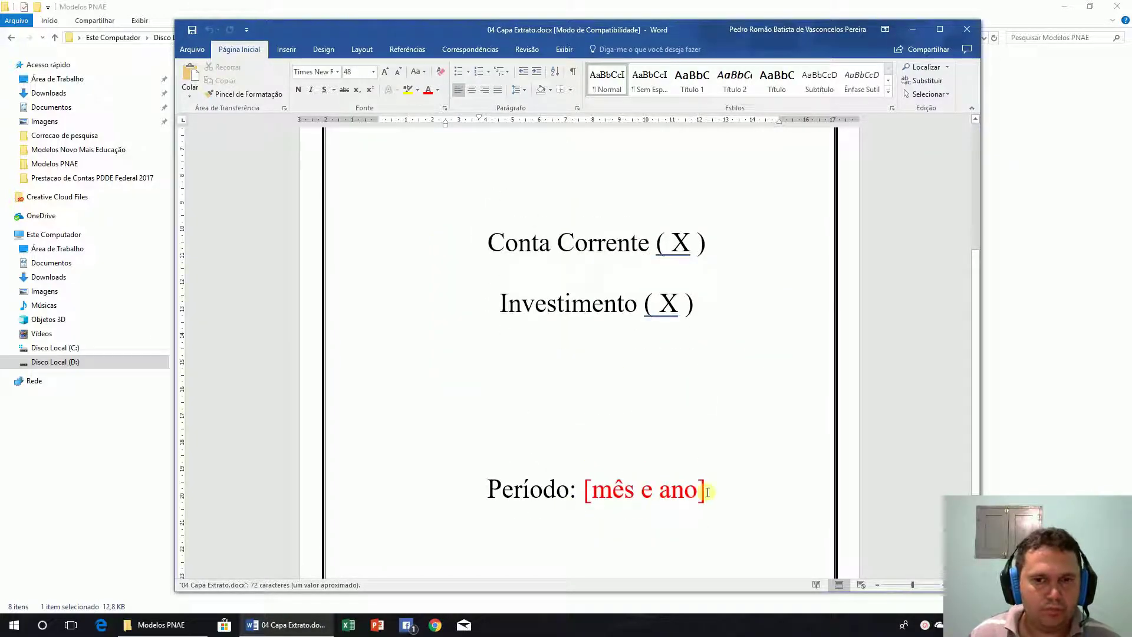
scroll(708, 491, "up", 2)
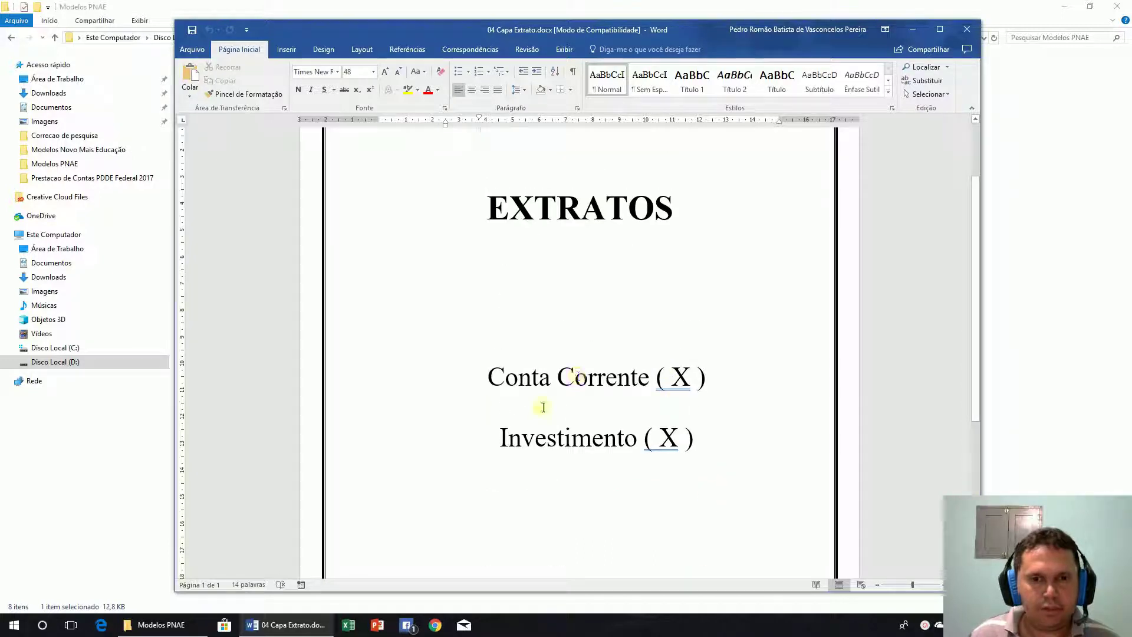
scroll(770, 413, "down", 3)
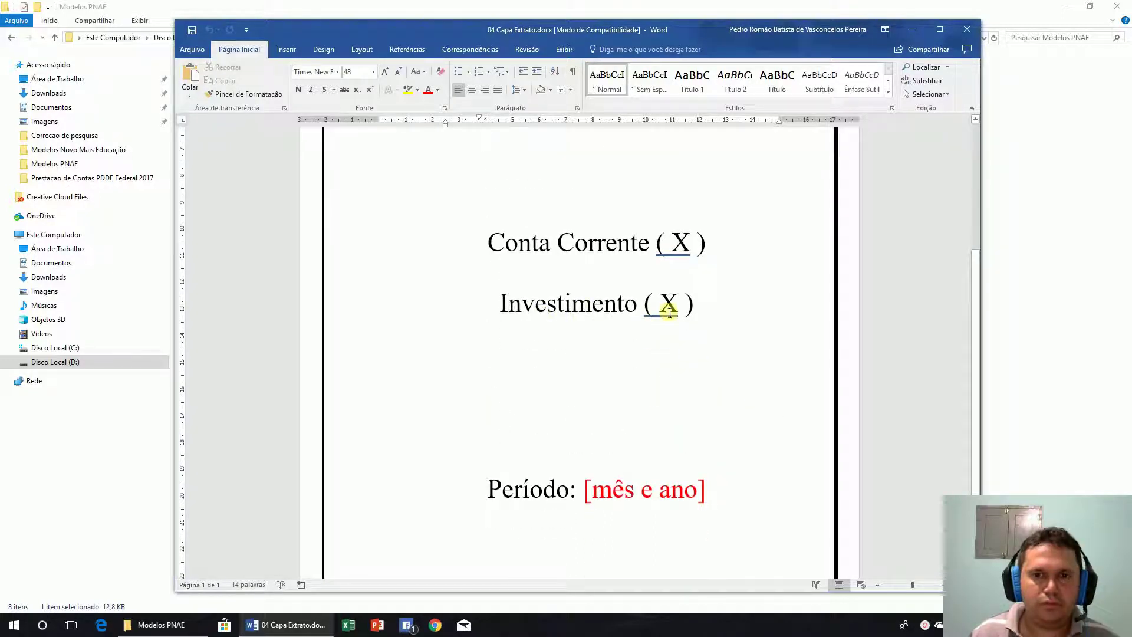
scroll(622, 314, "down", 2)
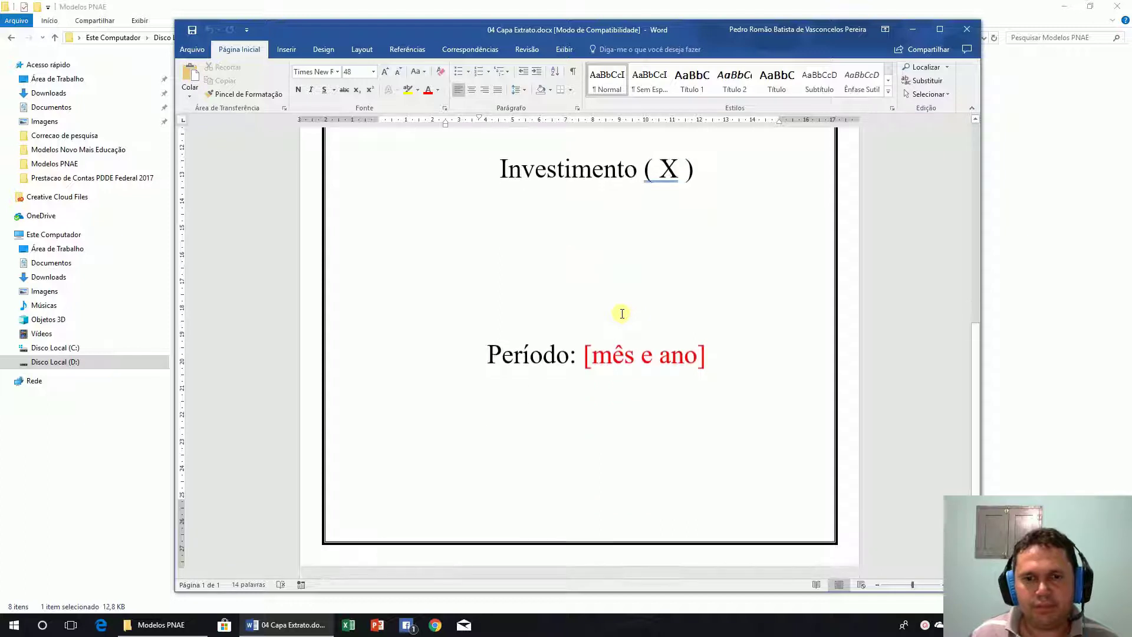
scroll(659, 309, "up", 3)
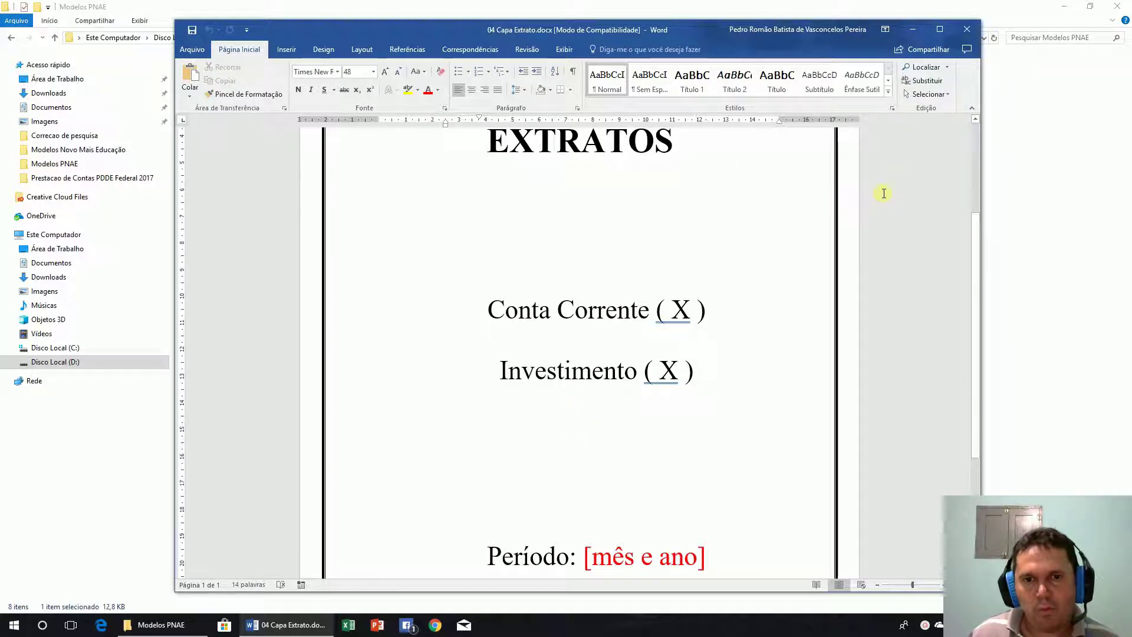
left_click(970, 29)
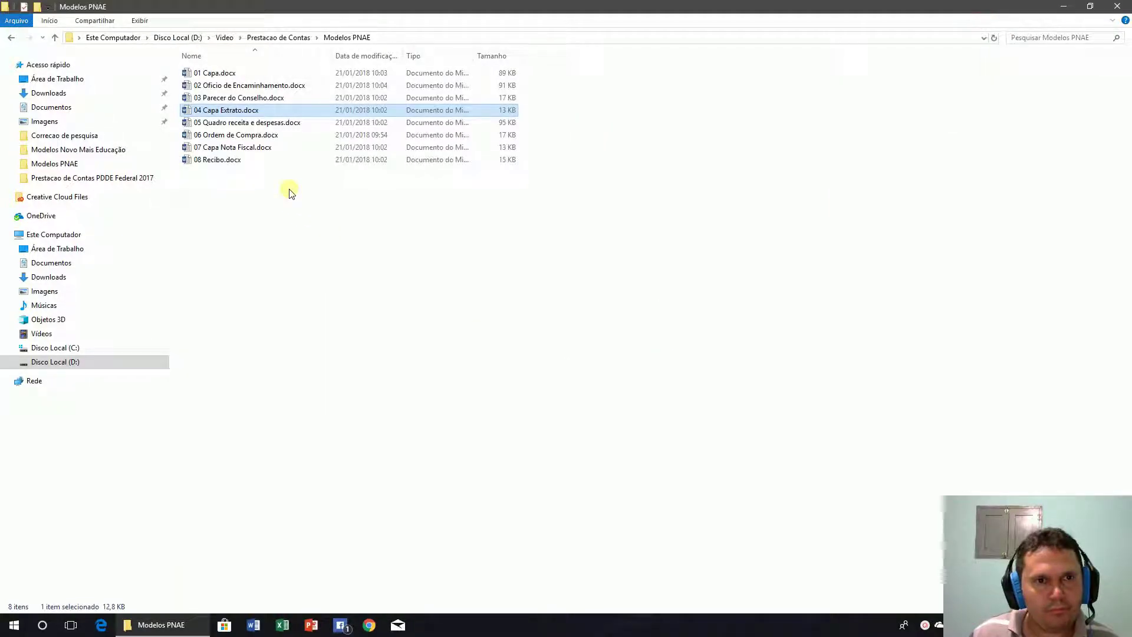
Open 05 Quadro receita e despesas.docx and look over the whole revenue and expense statement.
double_click(250, 124)
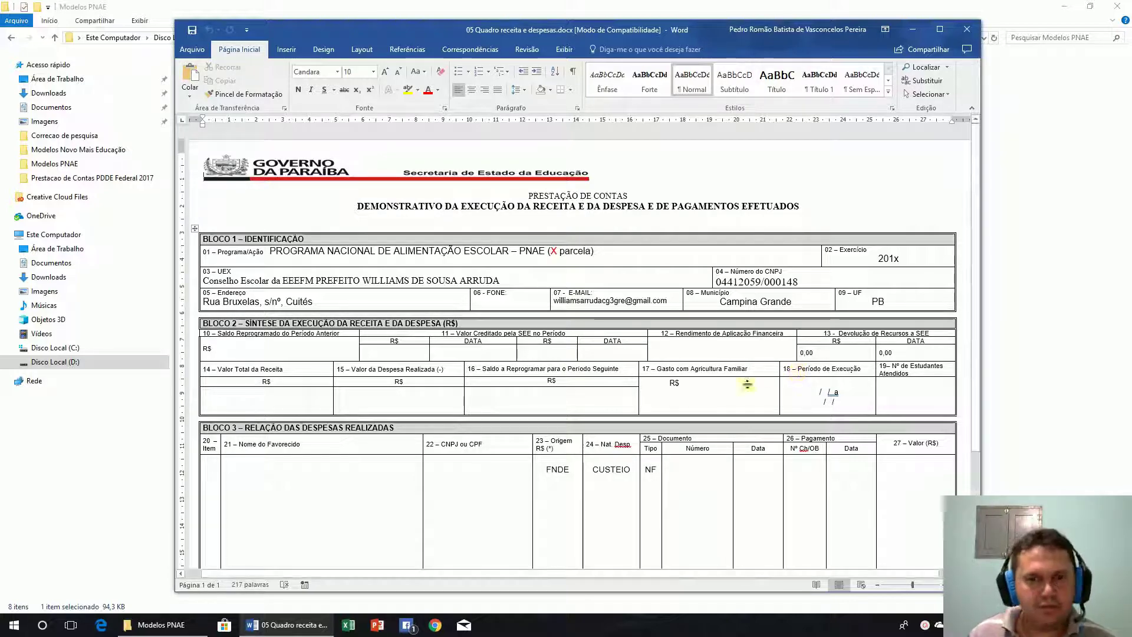
scroll(731, 371, "down", 4)
scroll(734, 368, "up", 4)
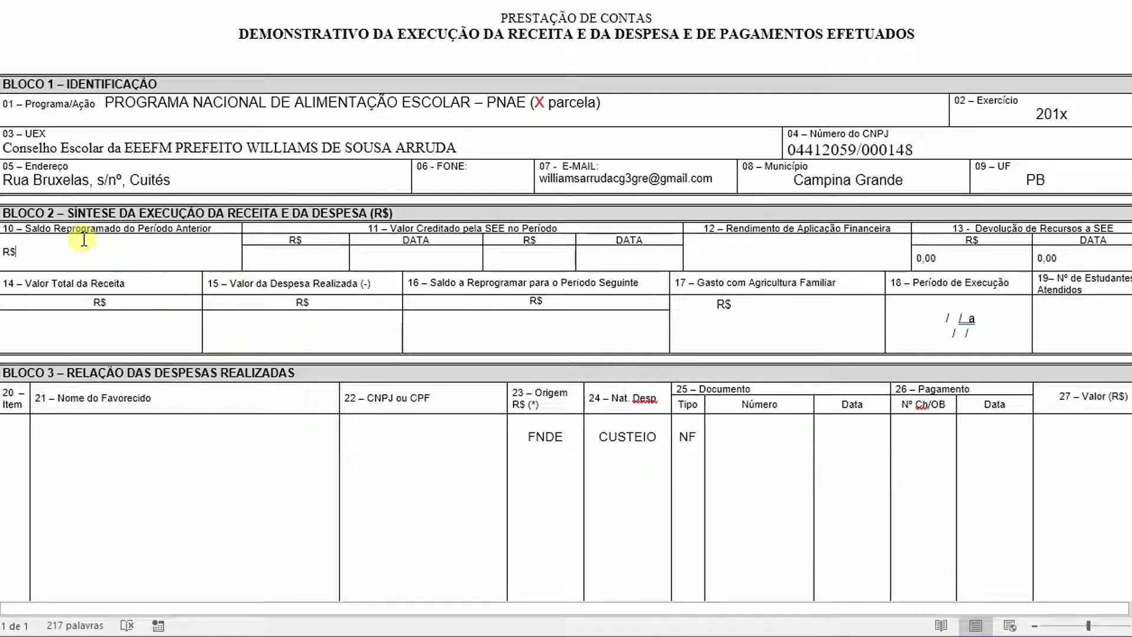
Examine the Bloco 2 fields of the statement, from the credited value and application income to the balance to carry over.
left_click(304, 253)
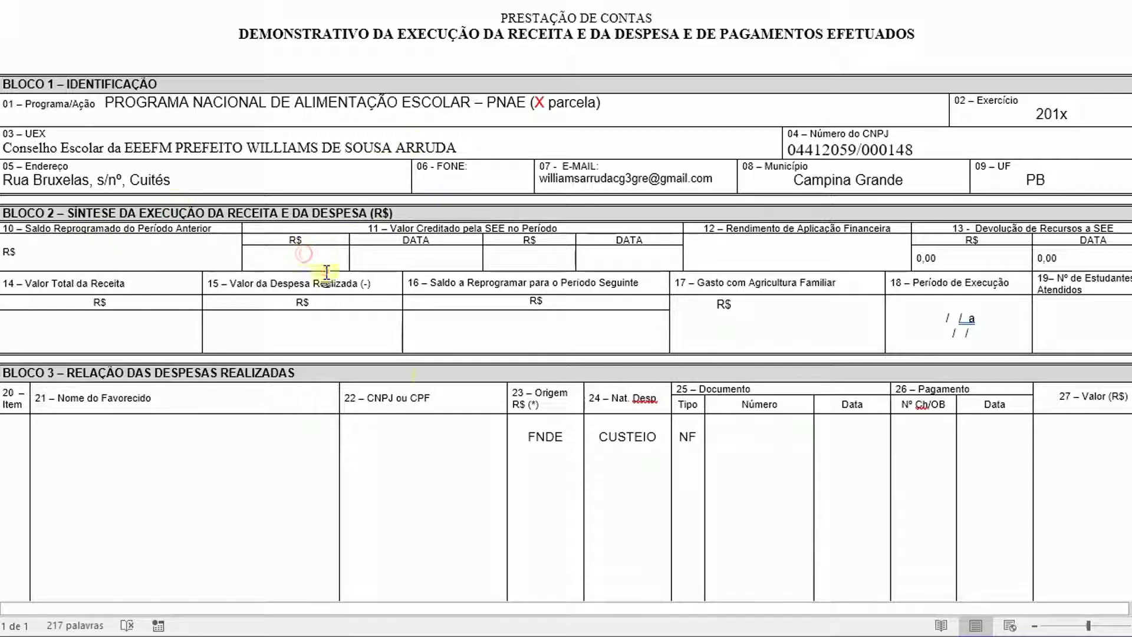
left_click(437, 254)
left_click(776, 240)
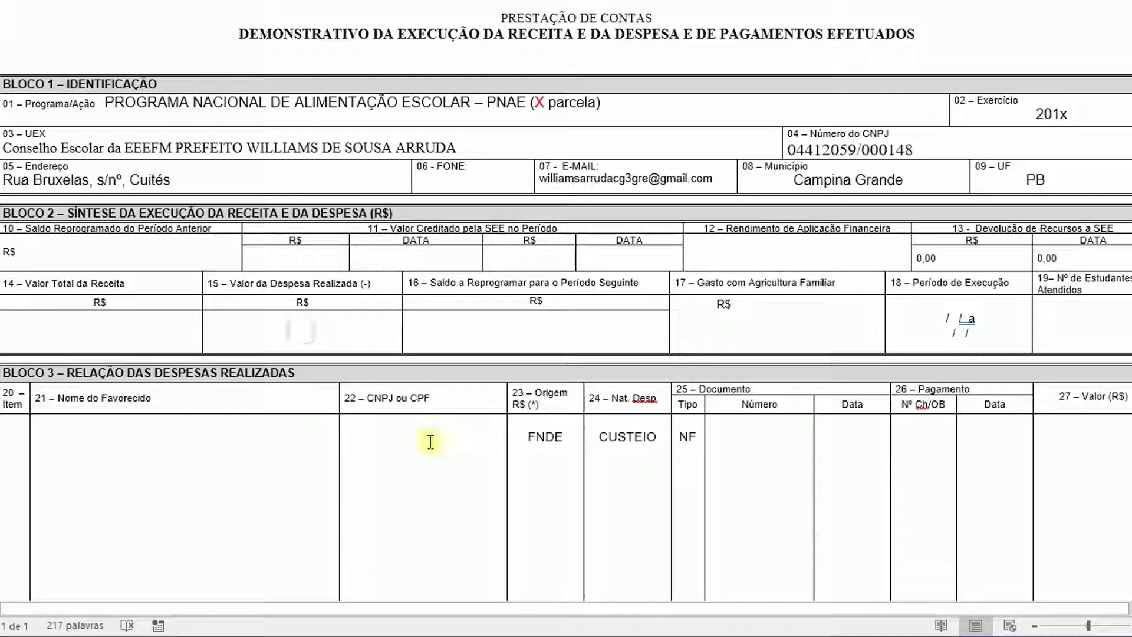
left_click(534, 330)
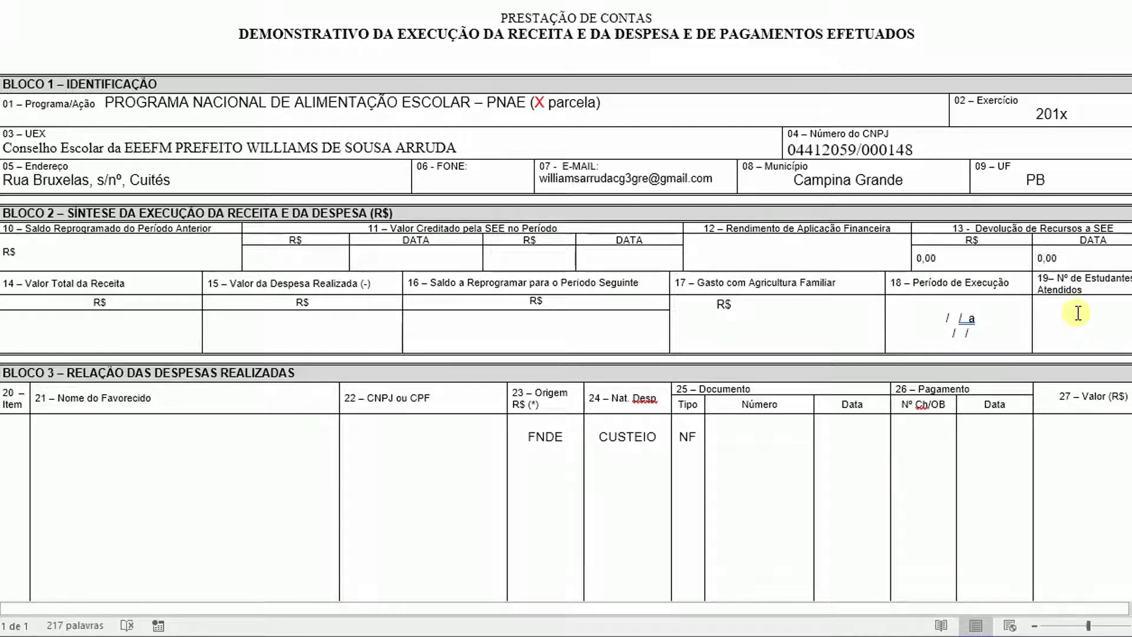
Examine the Bloco 3 expense list columns, including the document details, payment number and date, and Valor (R$).
scroll(720, 538, "down", 3)
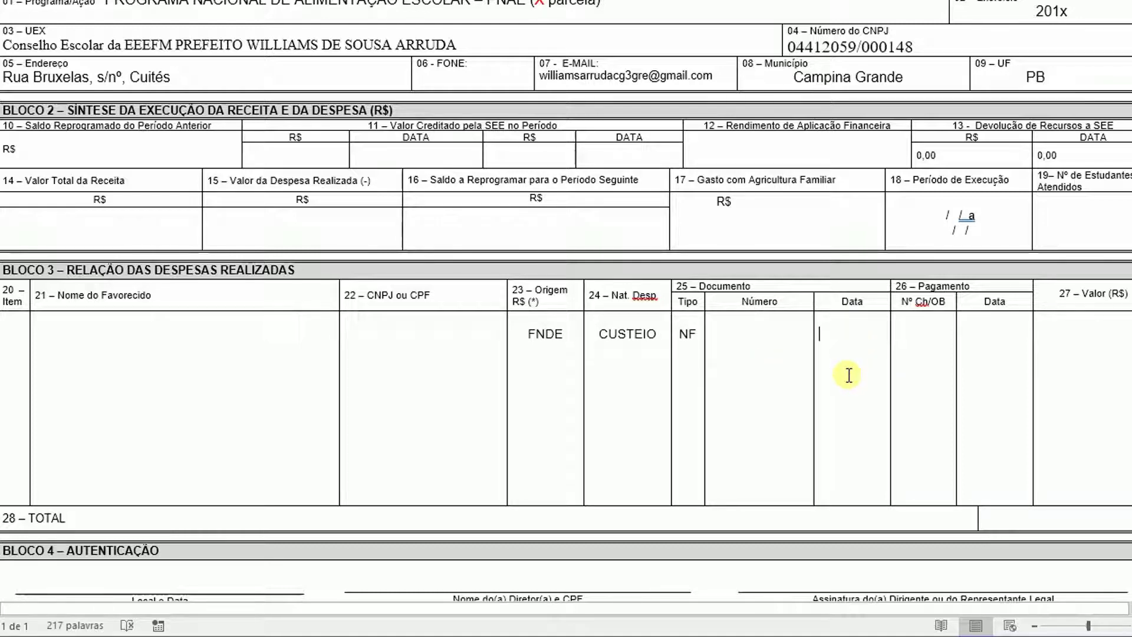
left_click(923, 331)
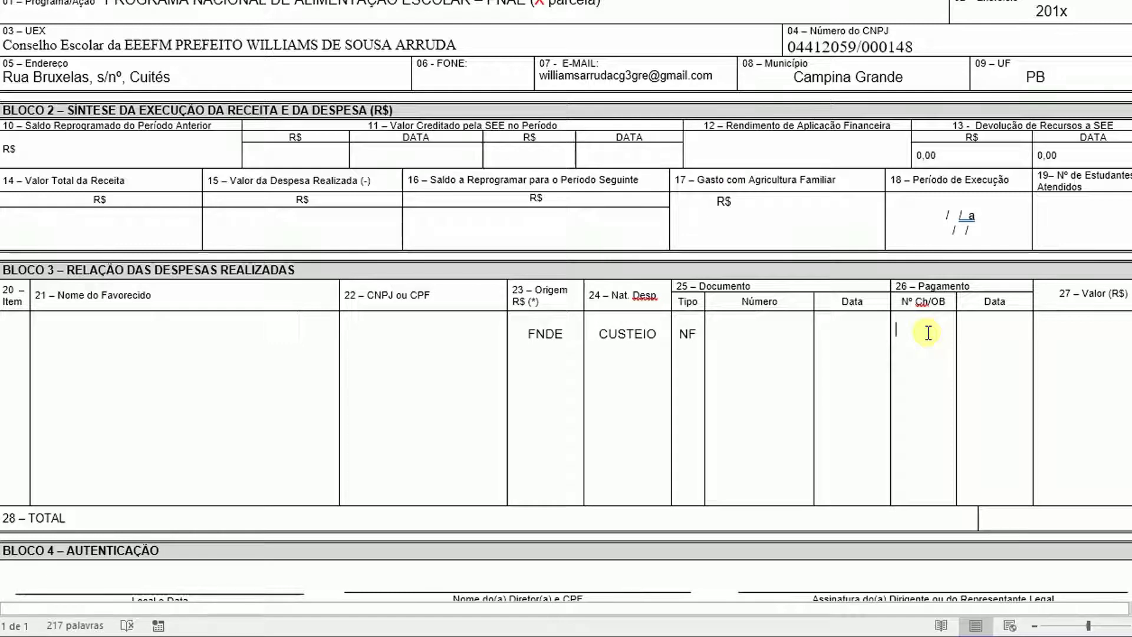
left_click(1001, 332)
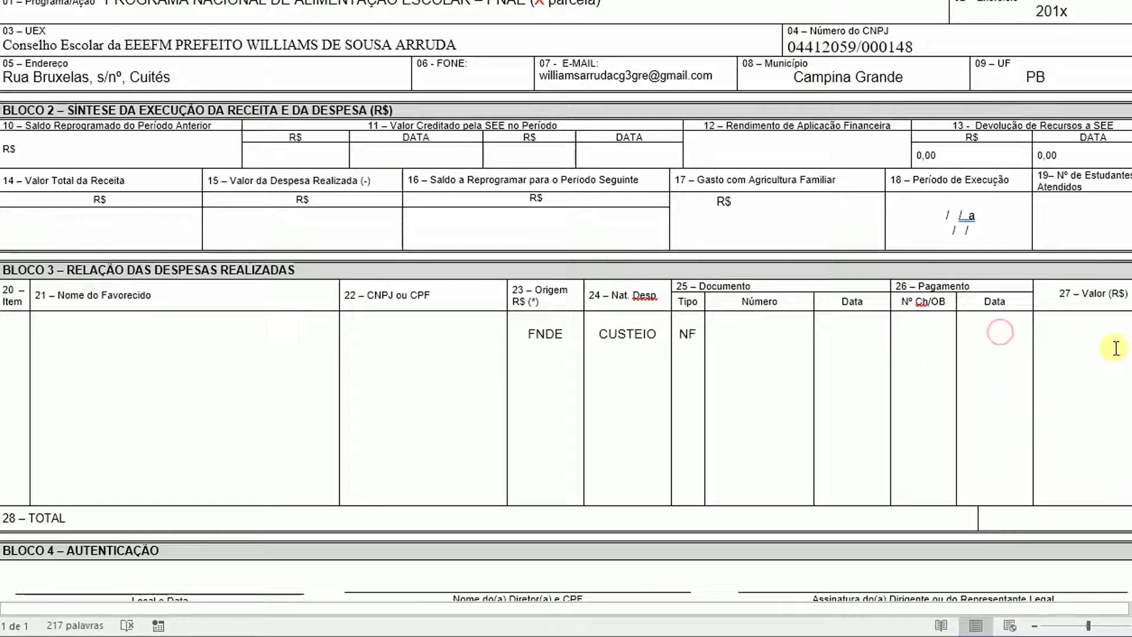
left_click(1105, 329)
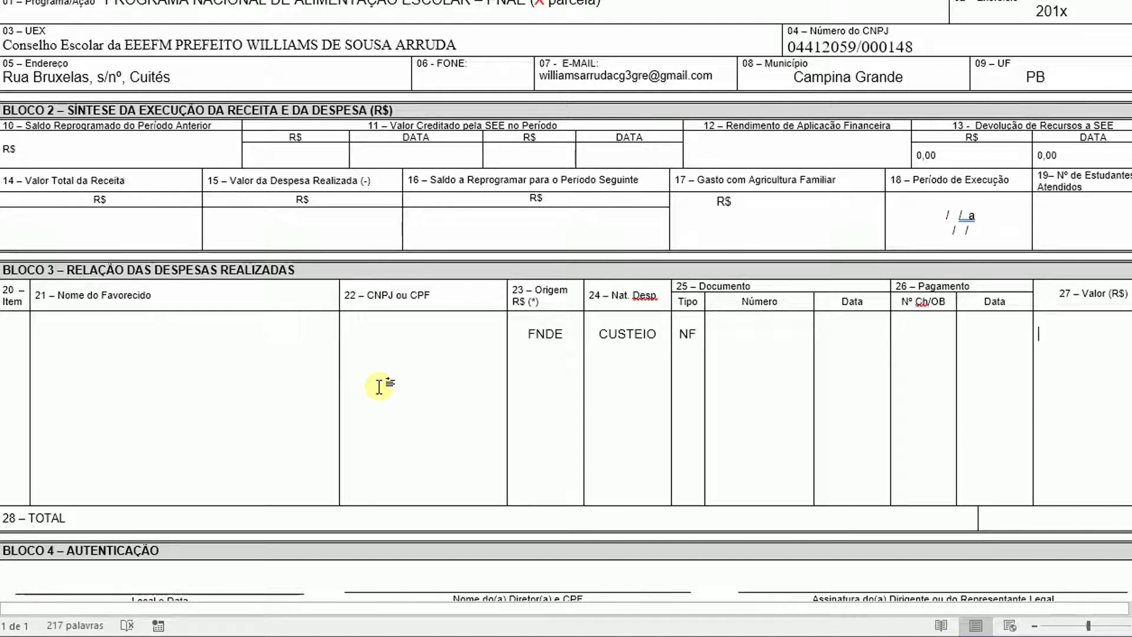
Check the Total row and the Bloco 4 authentication lines of the statement, and close the document.
scroll(1041, 384, "down", 3)
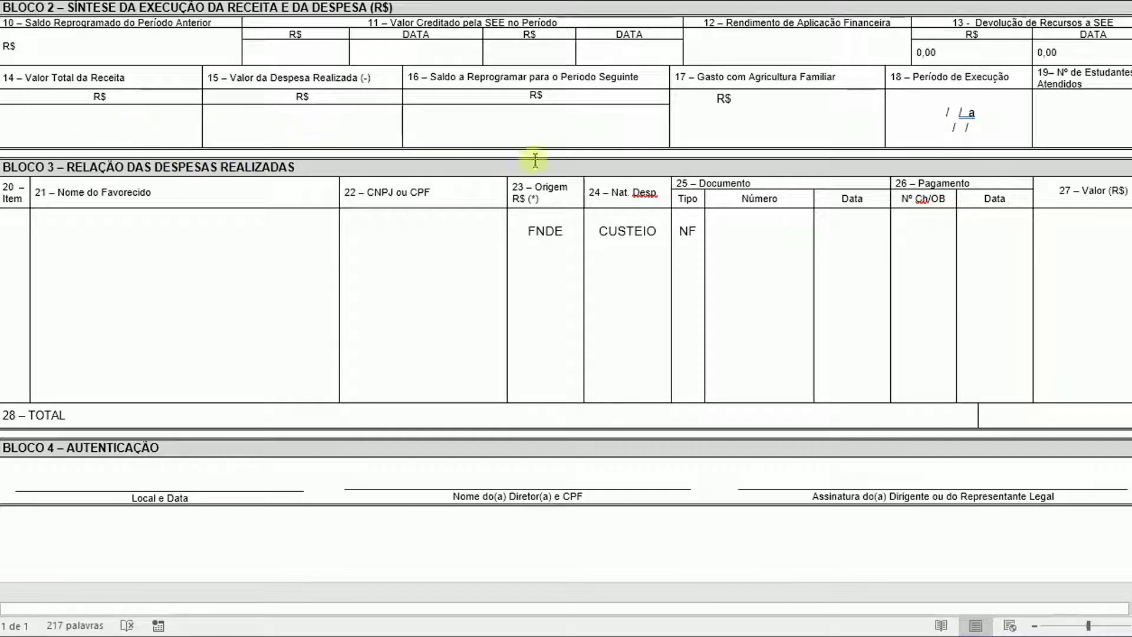
left_click(541, 127)
scroll(954, 468, "up", 3)
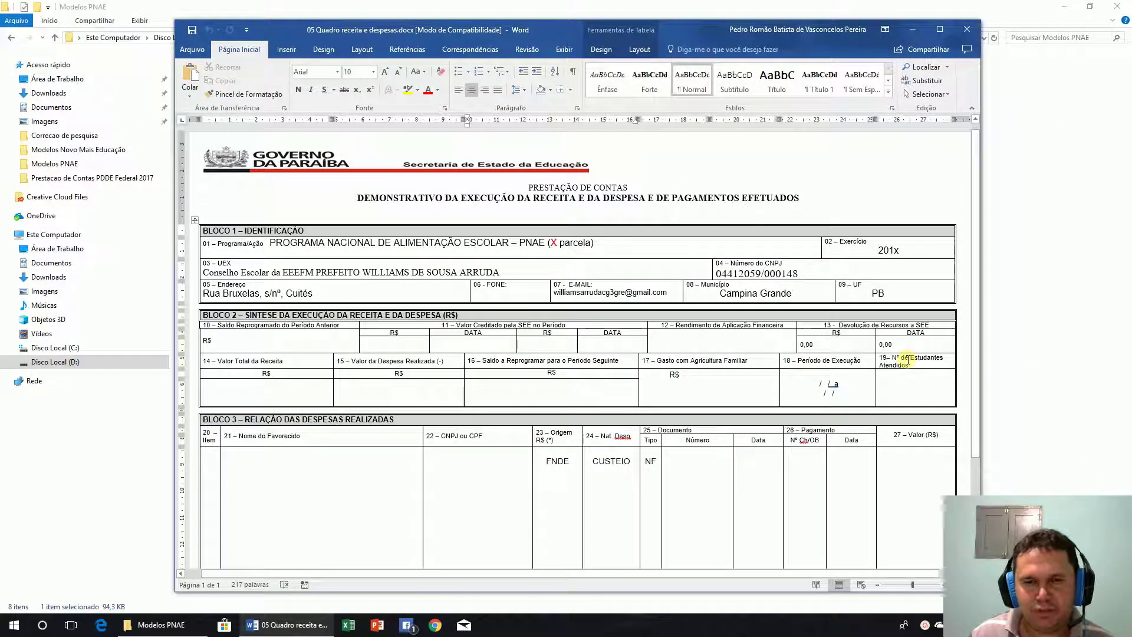
left_click(967, 29)
left_click(255, 285)
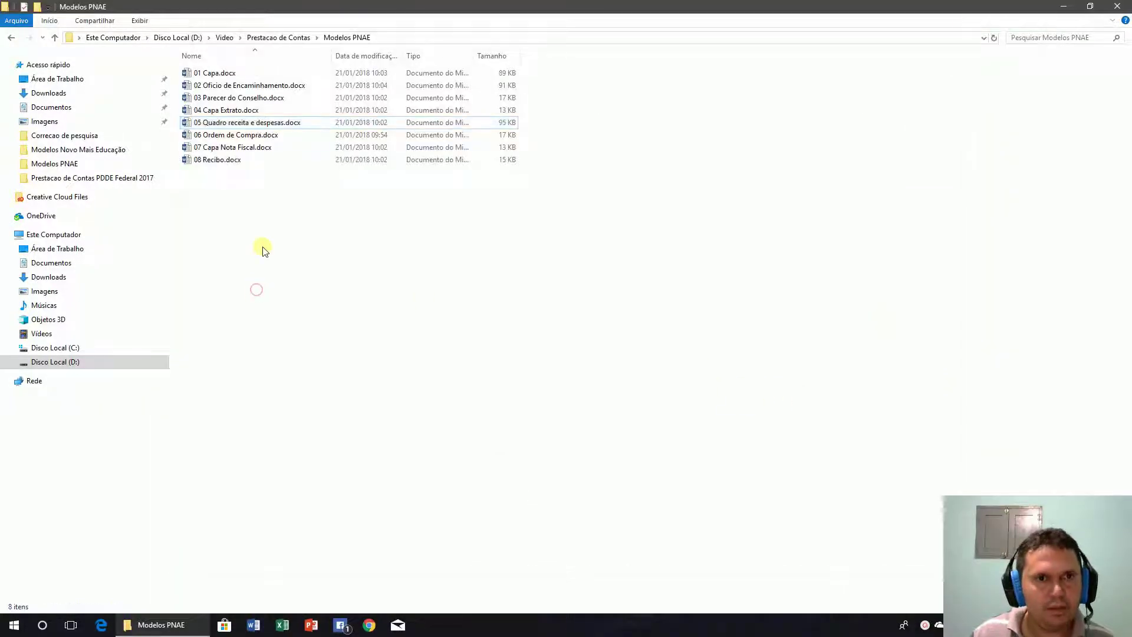
Open 06 Ordem de Compra.docx and look over the whole purchase order, including the Gêneros Alimentícios item table.
double_click(240, 135)
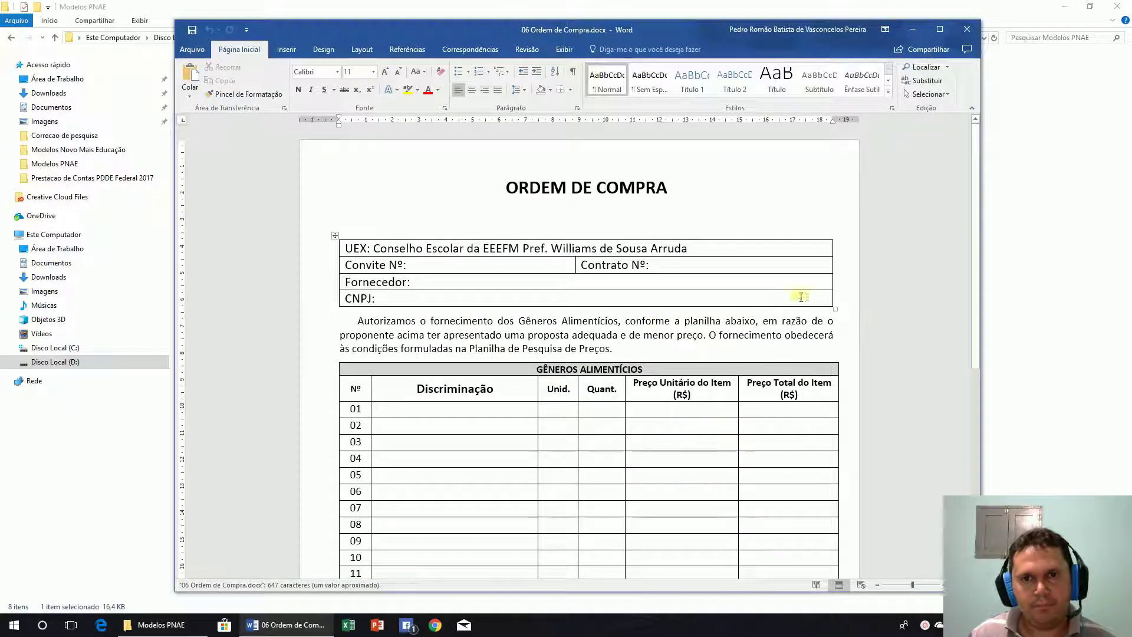
scroll(825, 296, "down", 3)
scroll(825, 296, "down", 8)
scroll(822, 309, "up", 11)
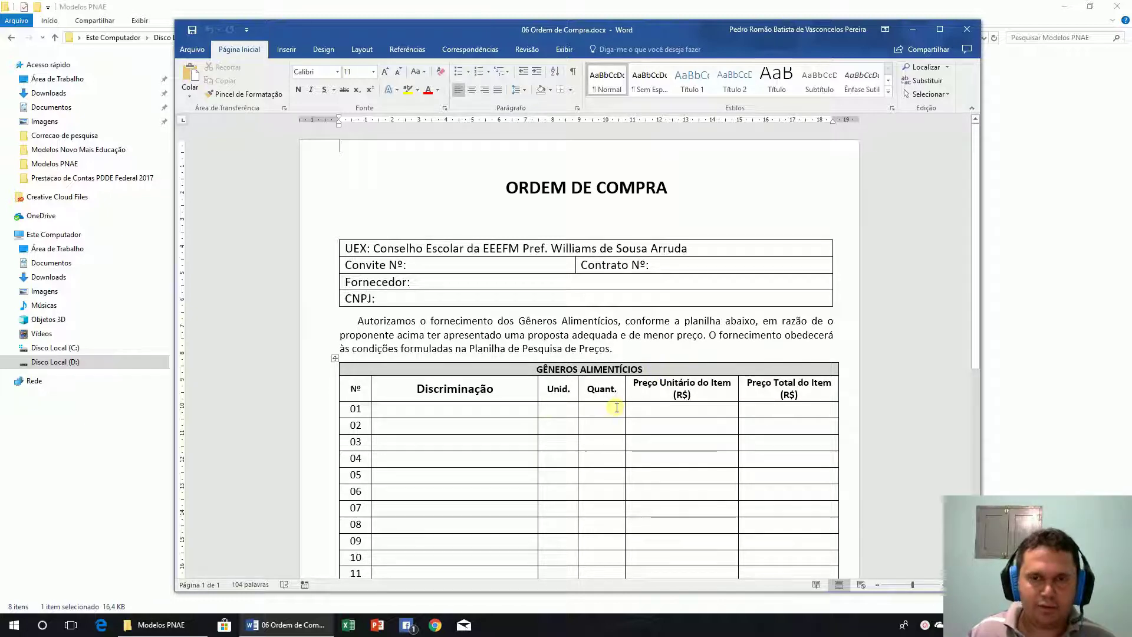
scroll(664, 412, "down", 1)
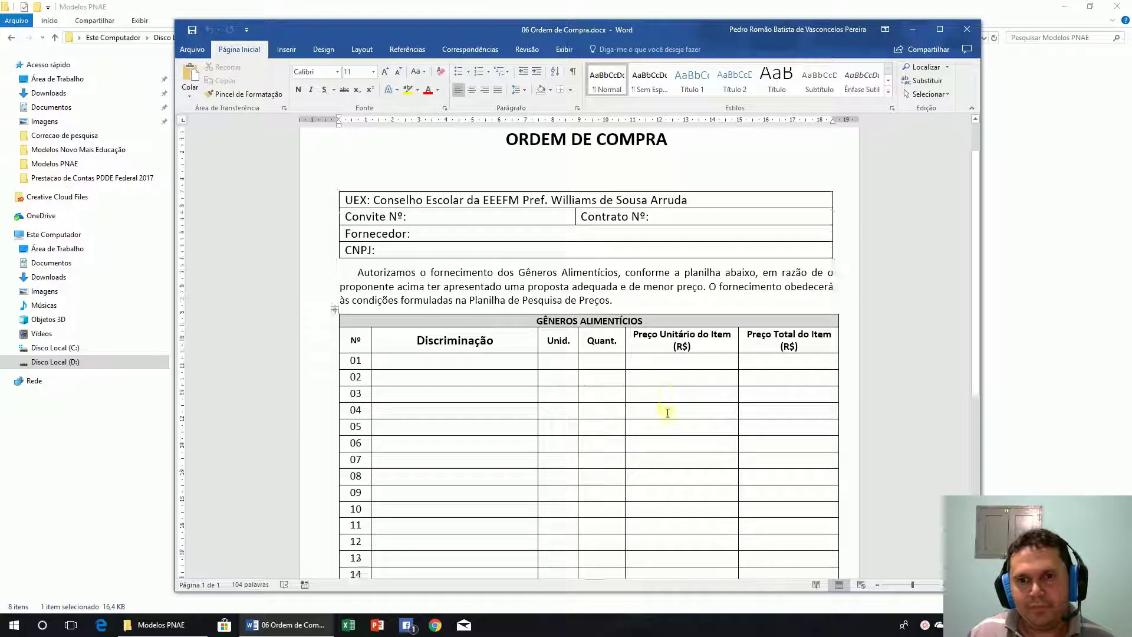
scroll(667, 412, "down", 5)
scroll(667, 412, "up", 6)
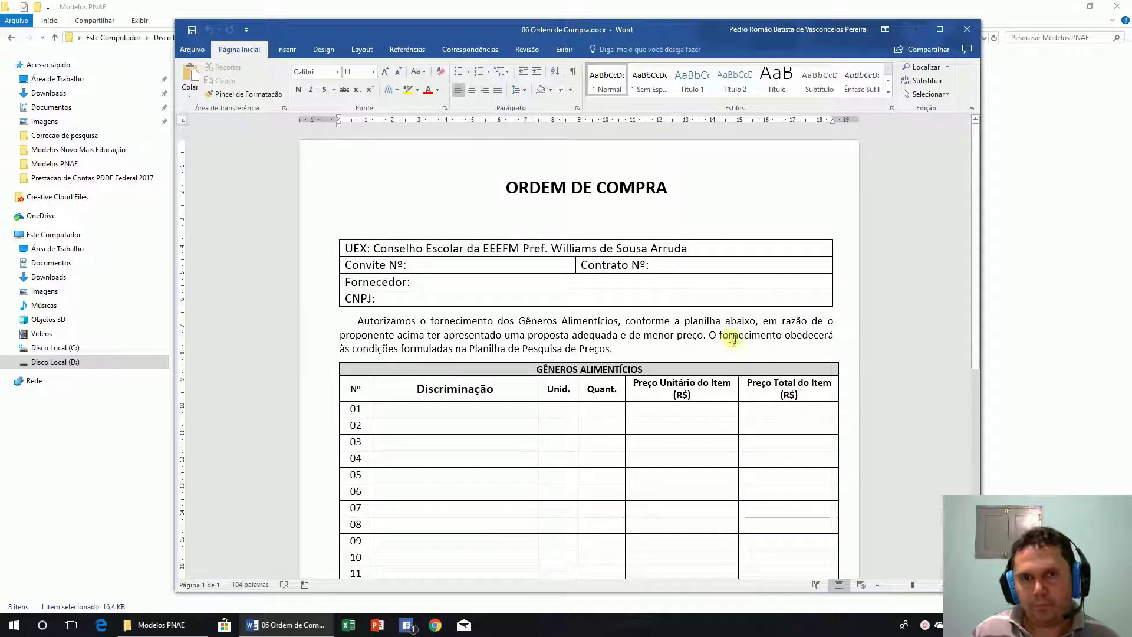
Read the authorization paragraph of the purchase order and examine its Convite Nº, Contrato Nº and Fornecedor fields.
left_click(645, 349)
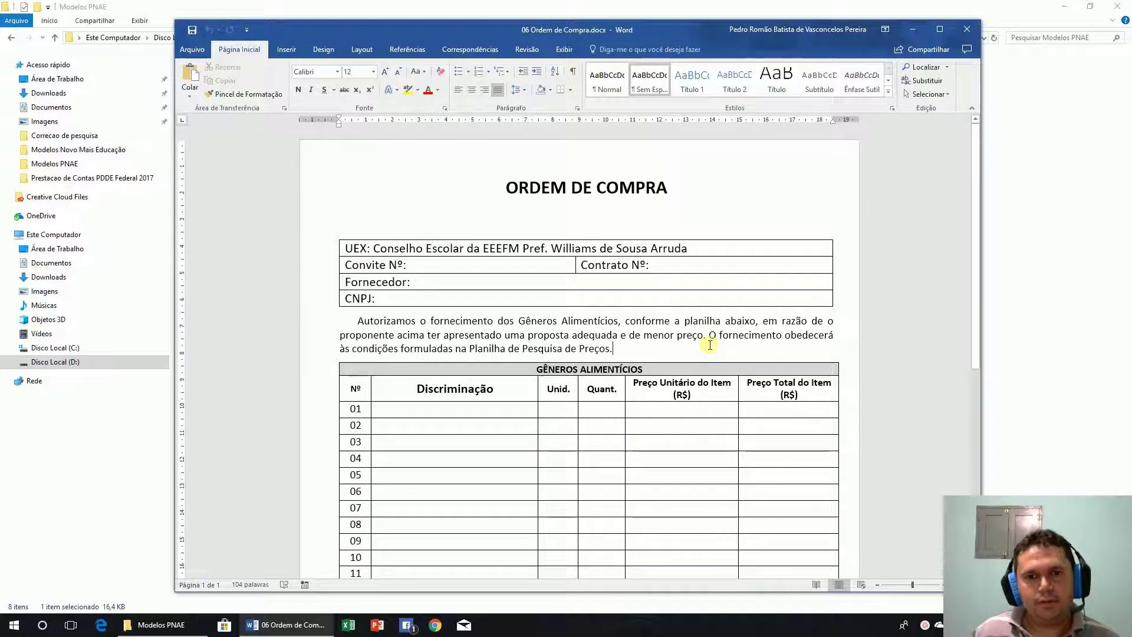
scroll(710, 345, "down", 1)
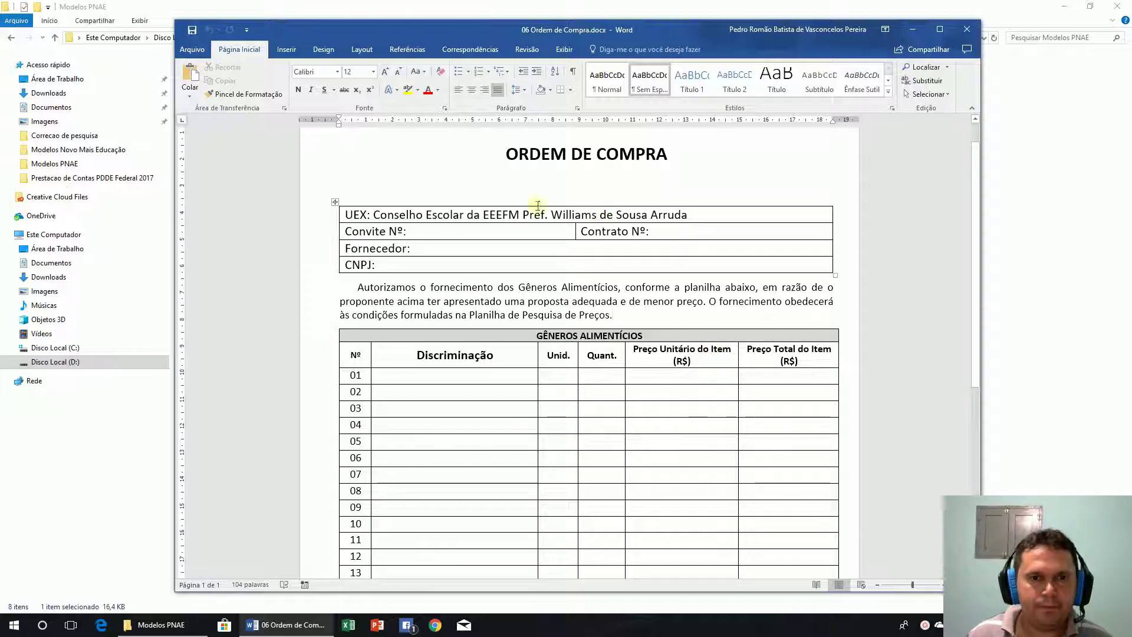
left_click(427, 236)
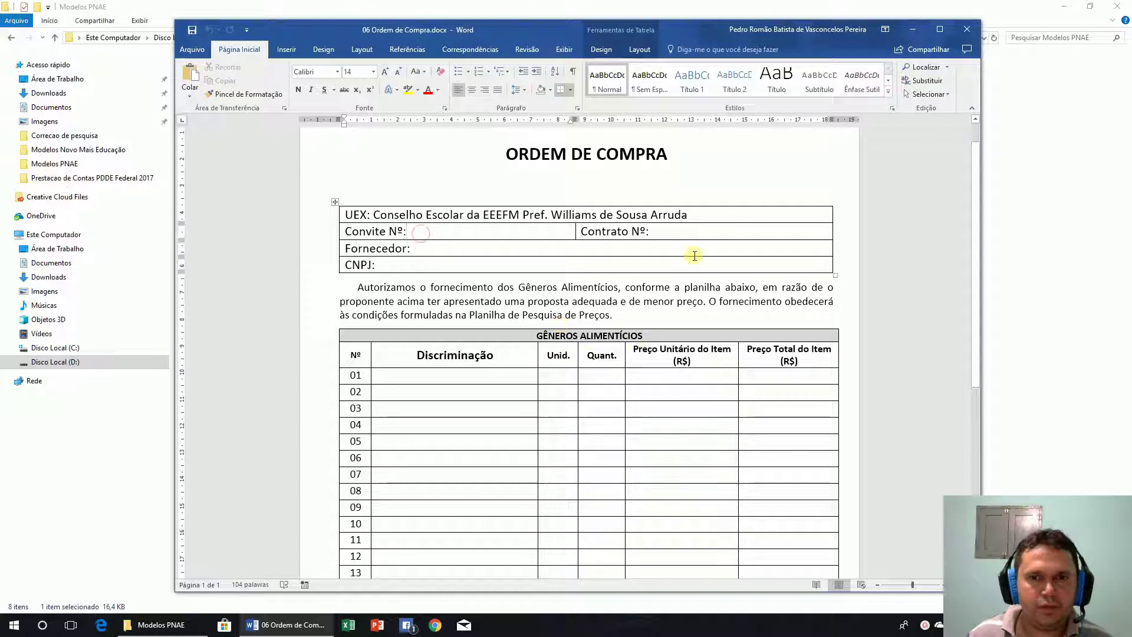
left_click(667, 231)
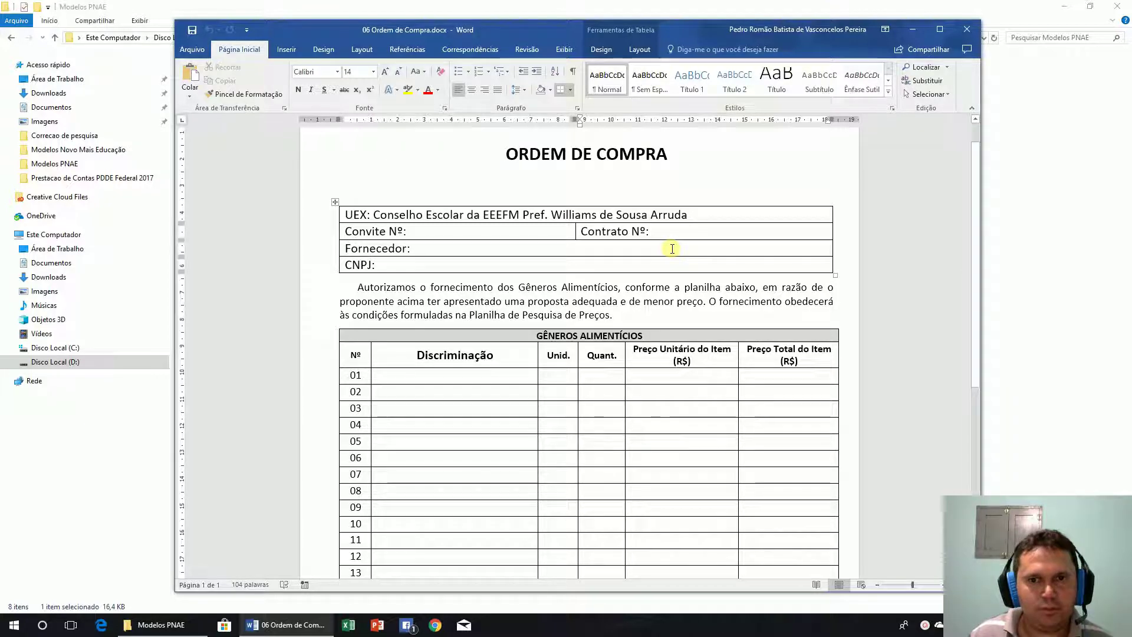
left_click(433, 250)
Examine the Nome, Cargo, Local e Data and Assinatura fields at the end of the purchase order, and close the document.
scroll(761, 316, "down", 8)
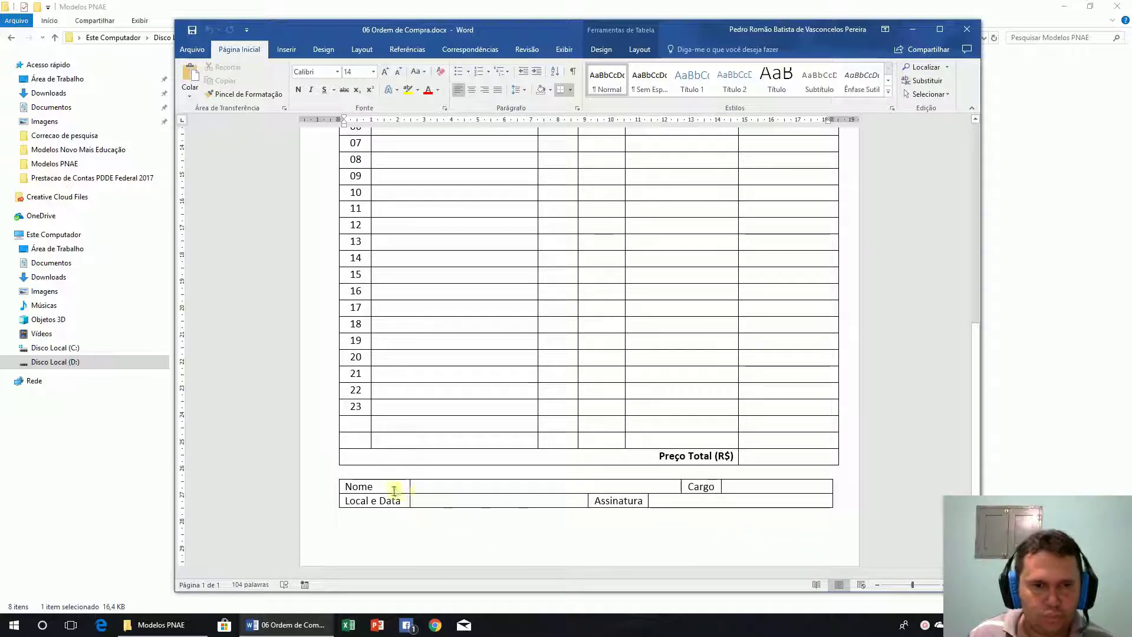
left_click(449, 488)
left_click(767, 486)
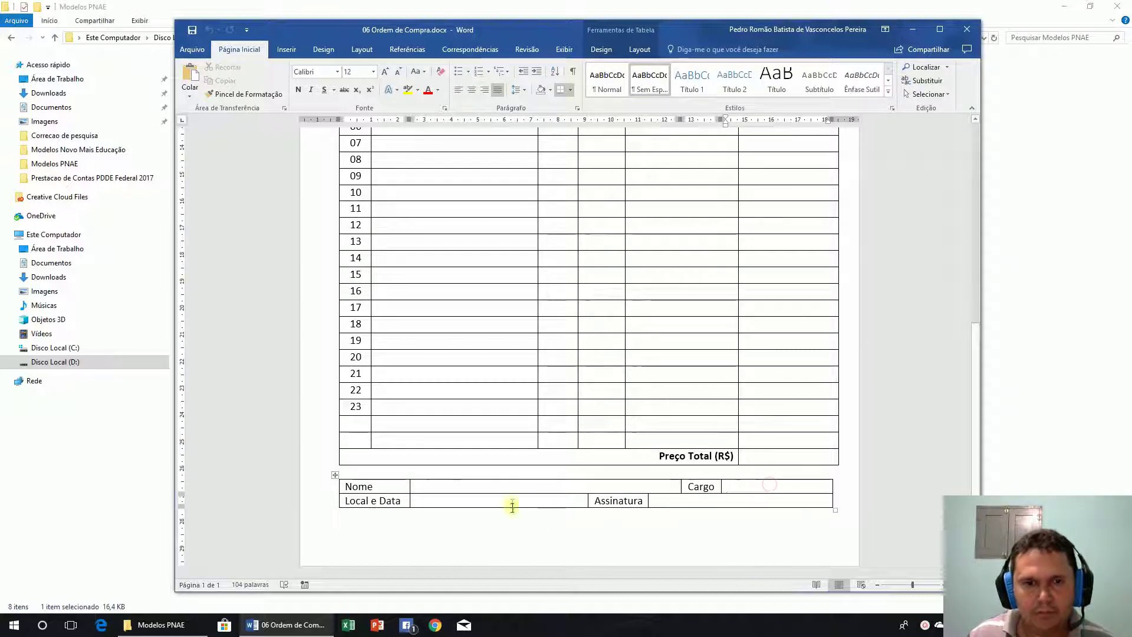
left_click(476, 503)
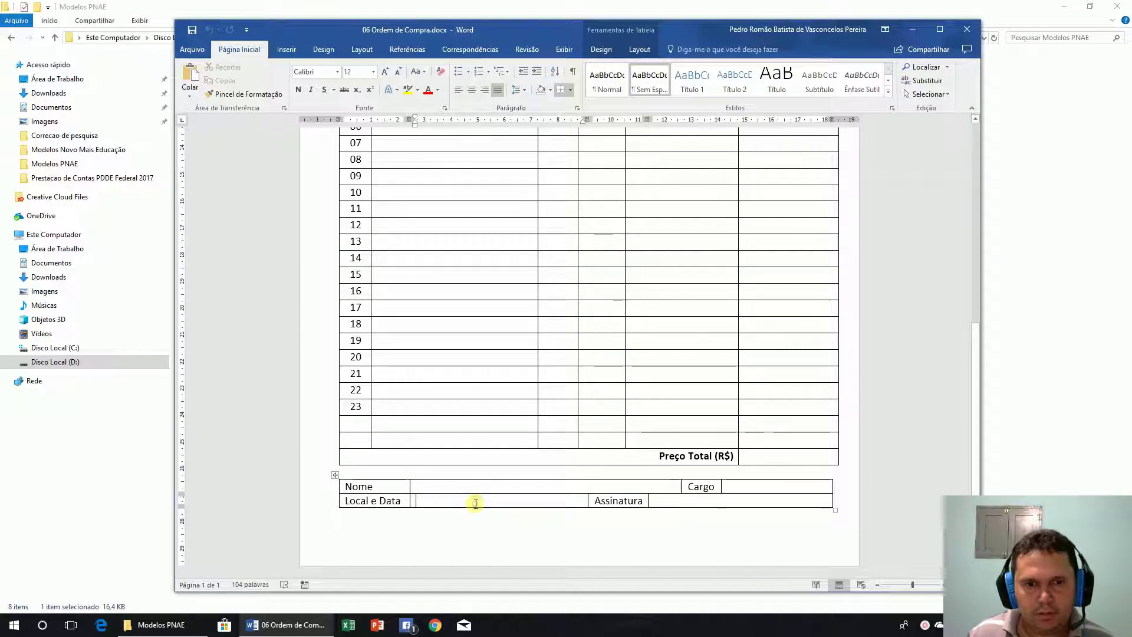
left_click(696, 502)
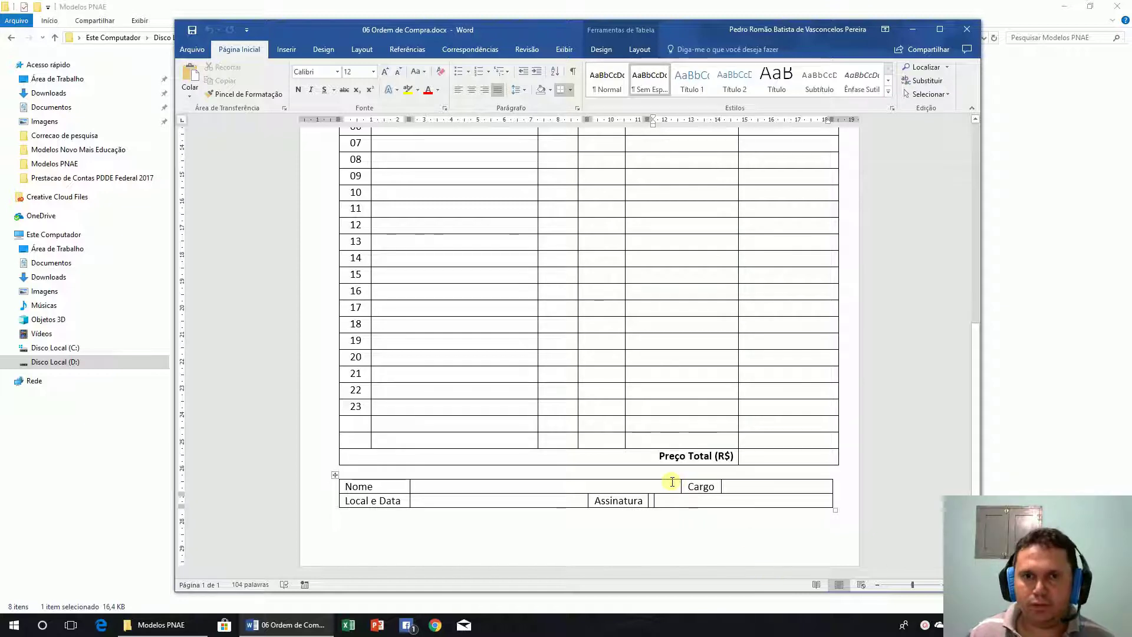
scroll(673, 482, "up", 8)
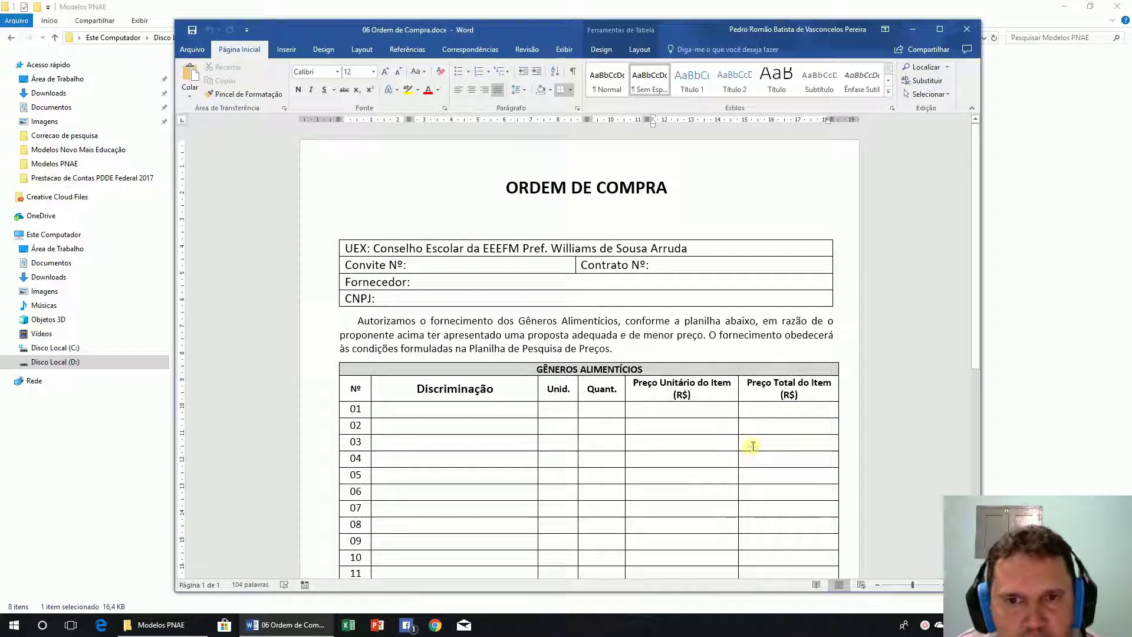
left_click(967, 30)
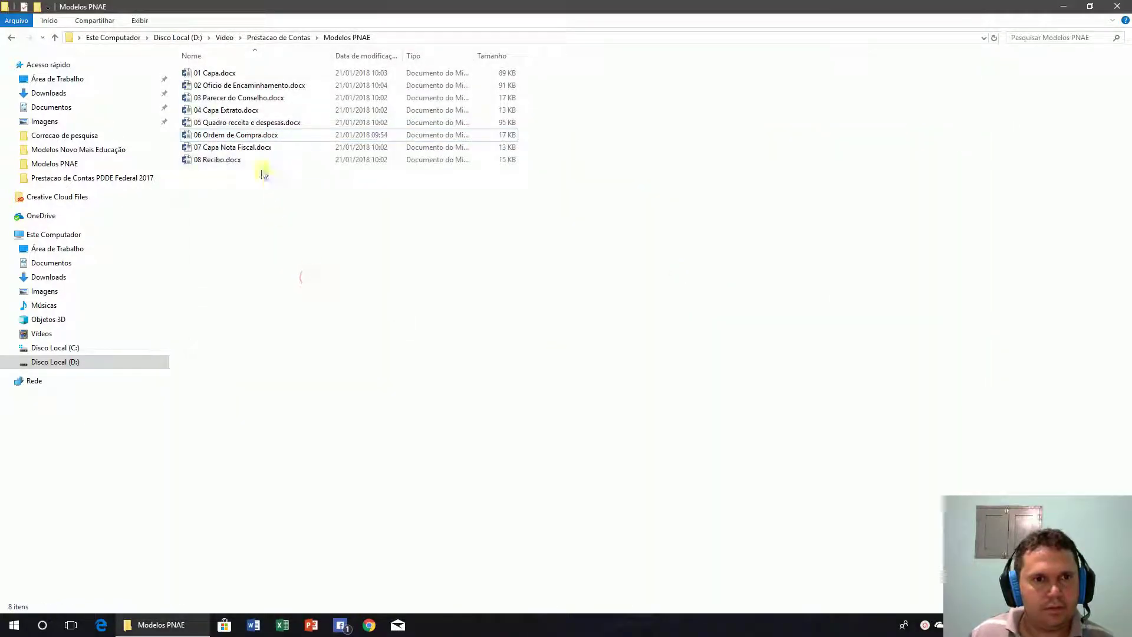
Open 07 Capa Nota Fiscal.docx, examine the Número, Data da emissão, Data da entrega and Data do pagamento entries, and close it.
double_click(230, 147)
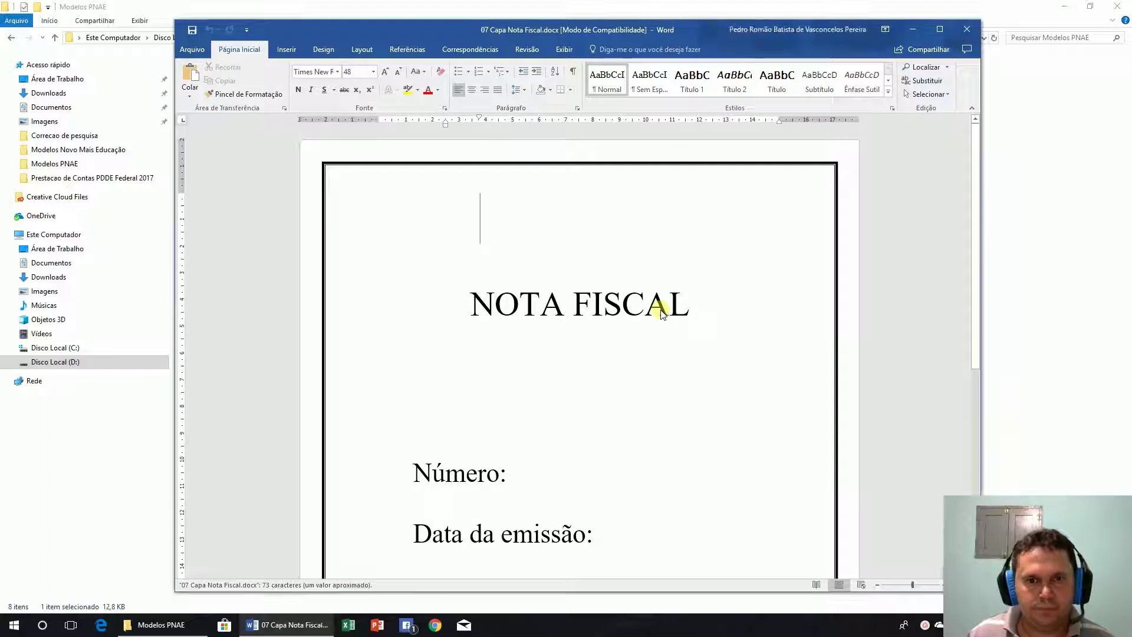
scroll(666, 309, "down", 3)
scroll(679, 313, "up", 1)
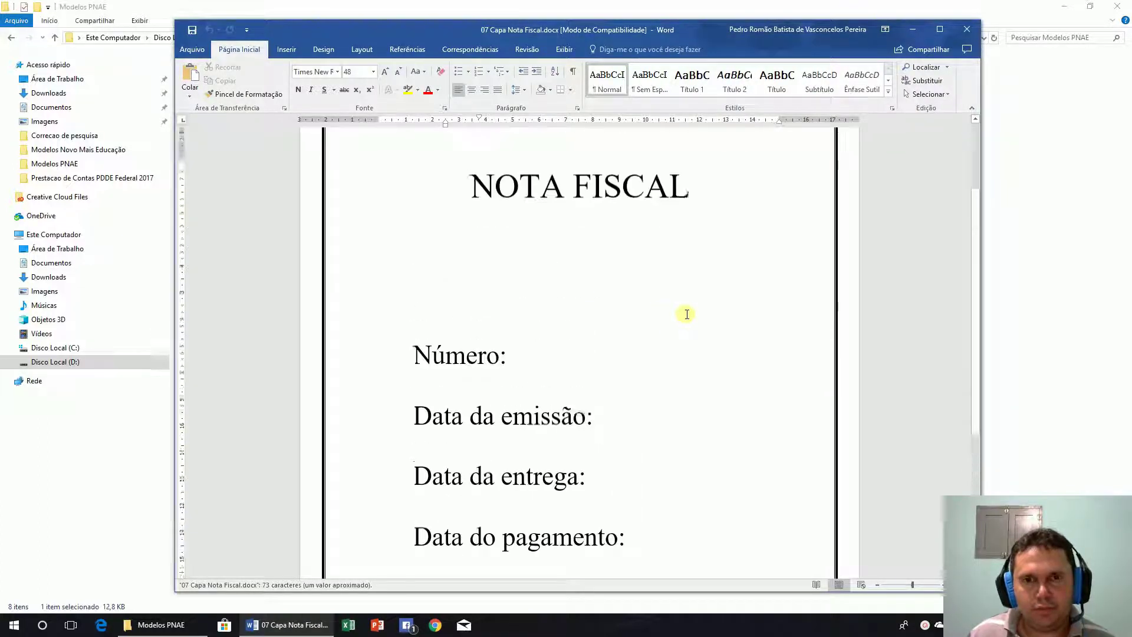
scroll(684, 314, "down", 1)
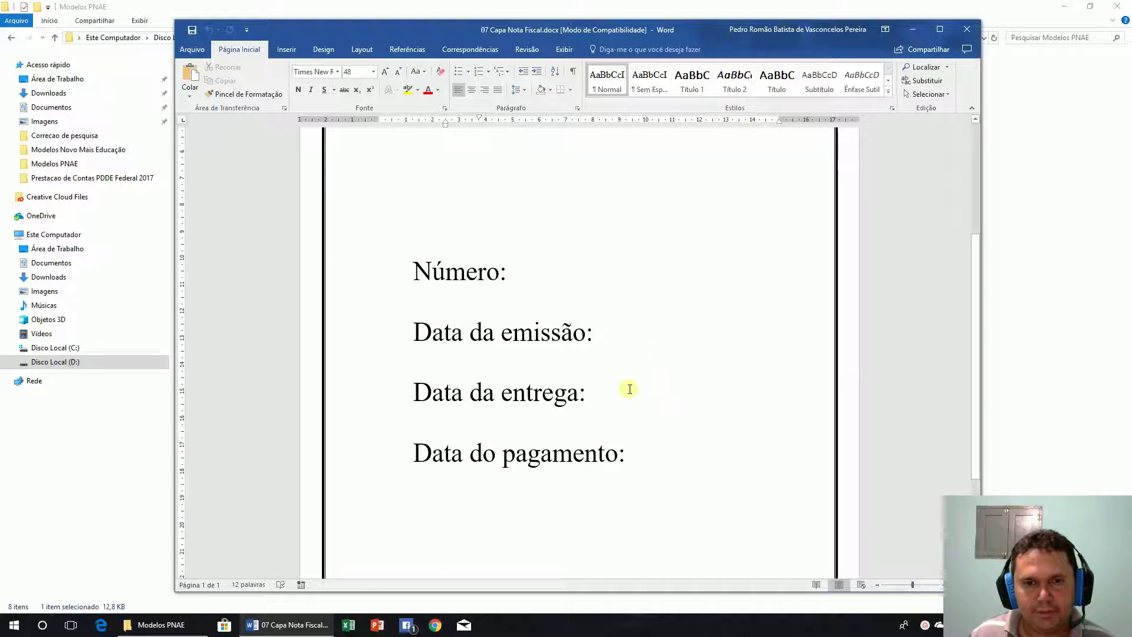
left_click(660, 456)
scroll(661, 457, "down", 3)
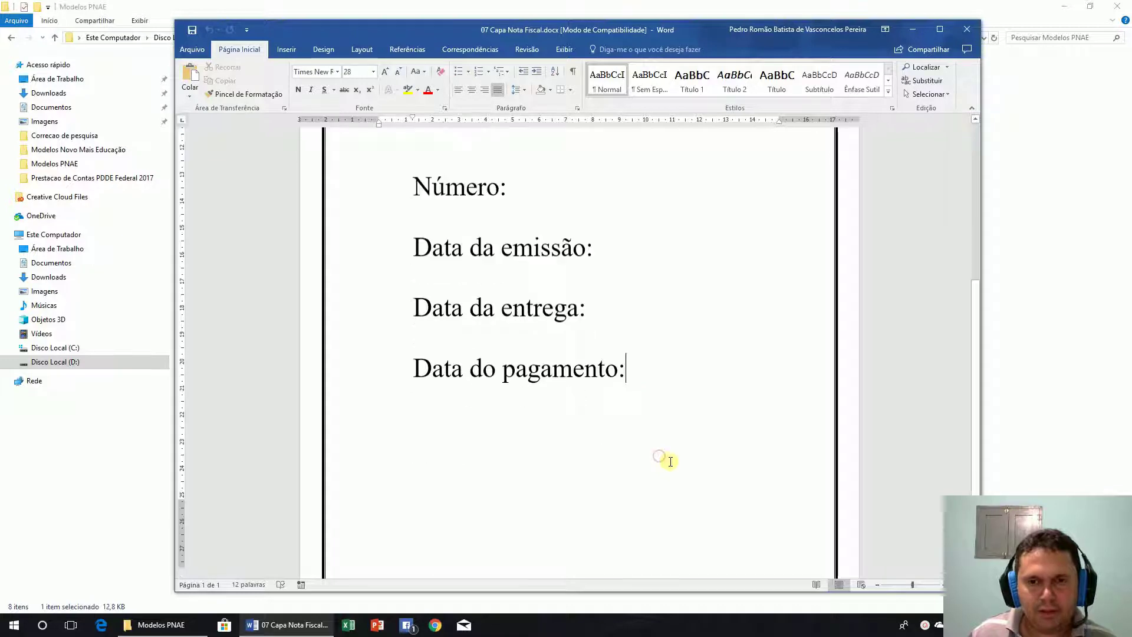
scroll(662, 463, "up", 8)
key("alt+F4")
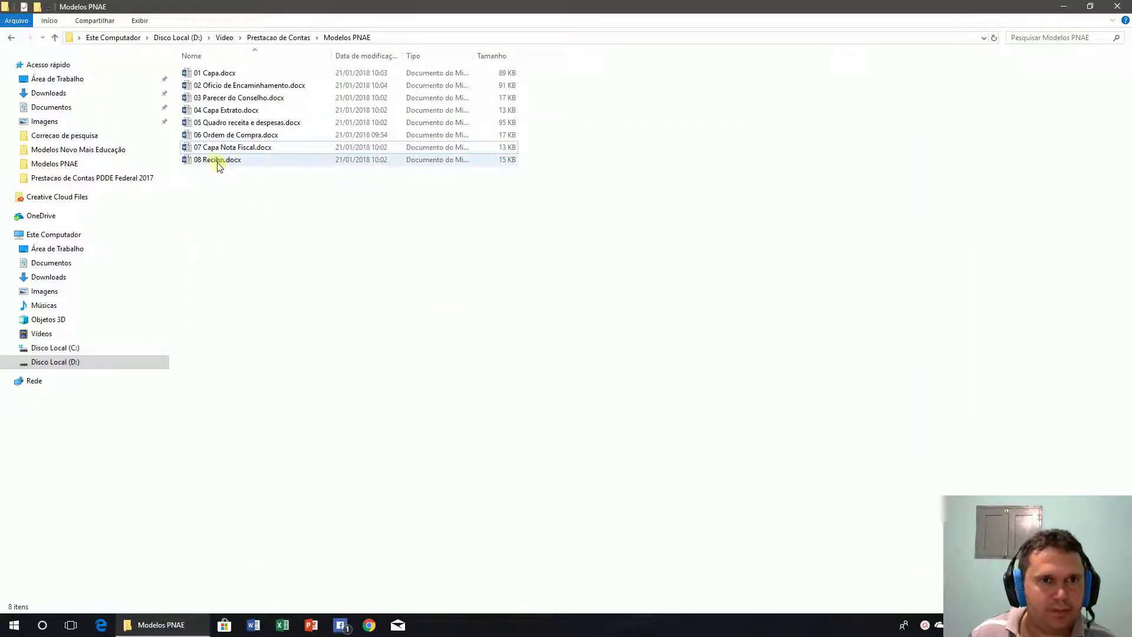
Open 08 Recibo.docx and look over the whole receipt, from the transfer proof area to the supplier's CNPJ stamp box.
double_click(216, 163)
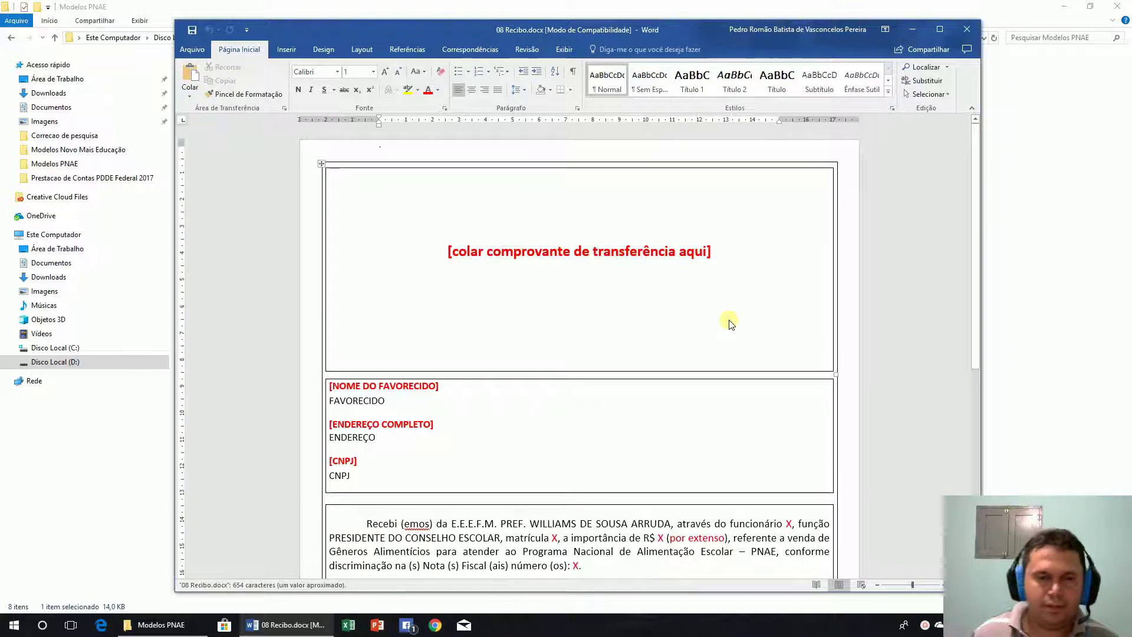
scroll(696, 298, "down", 3)
scroll(688, 301, "down", 4)
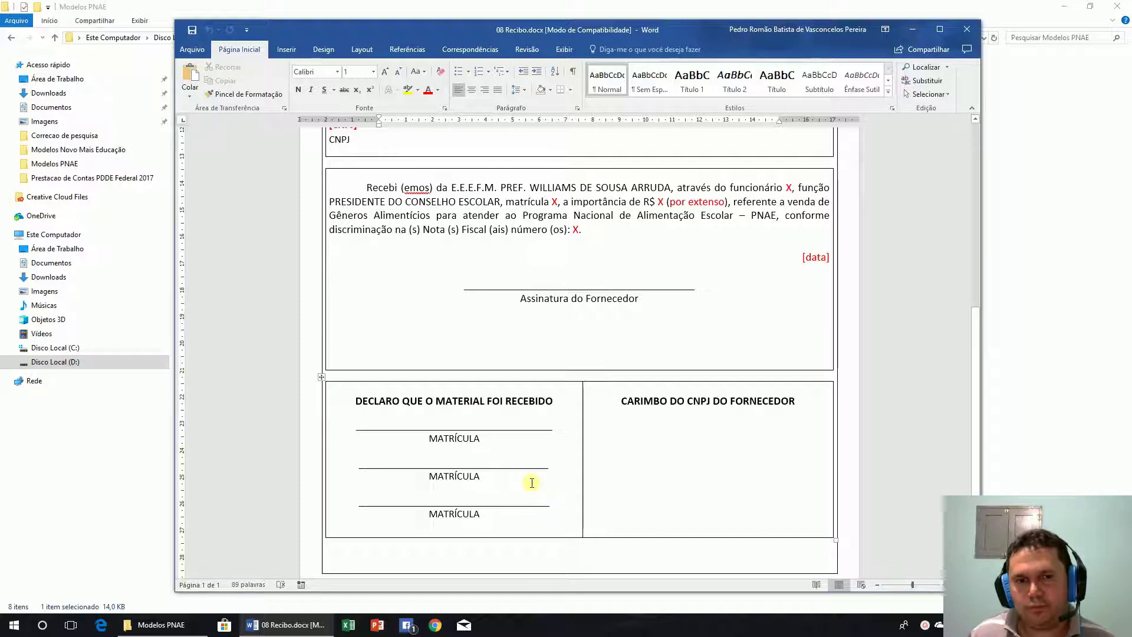
scroll(531, 480, "up", 2)
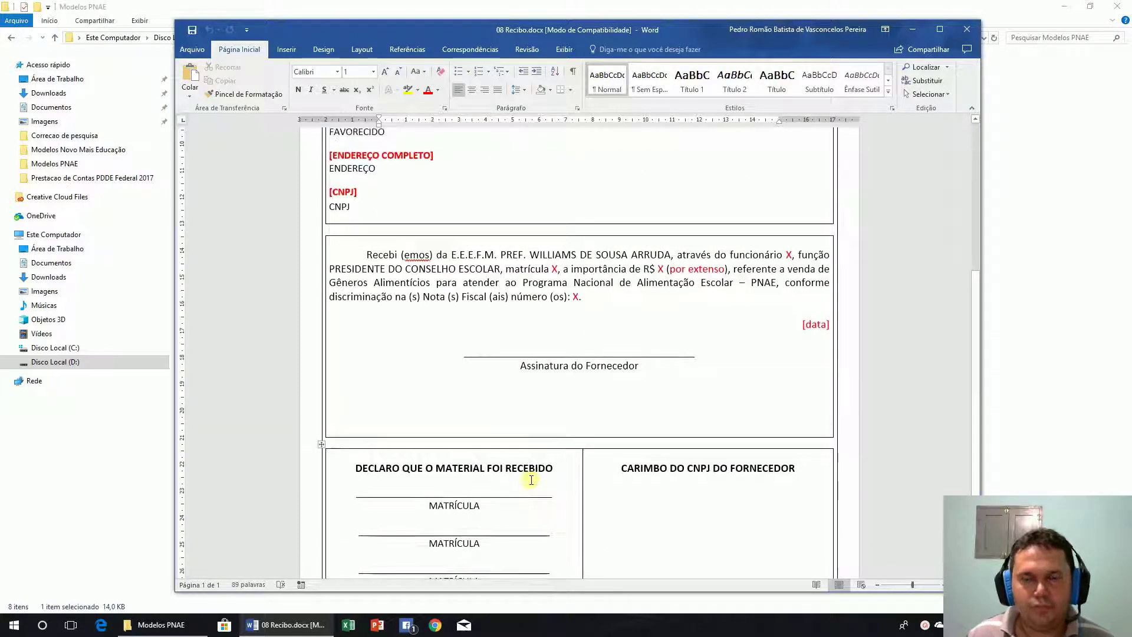
scroll(531, 480, "up", 8)
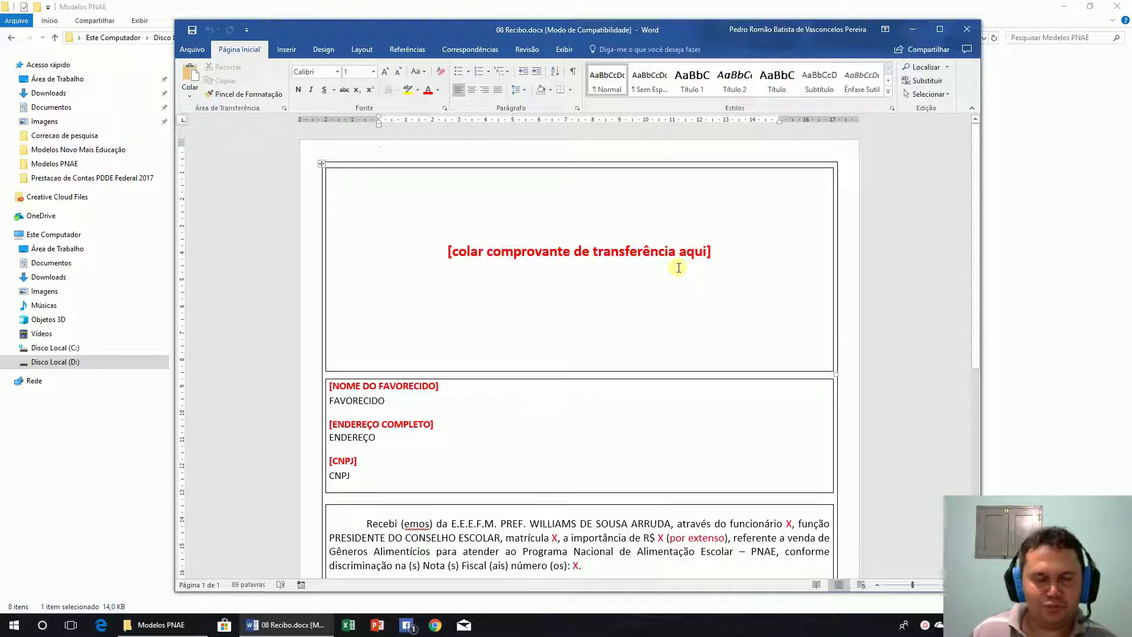
Examine the Nome do Favorecido, Endereço Completo and CNPJ fields of the receipt, together with its transfer proof area.
scroll(652, 273, "down", 3)
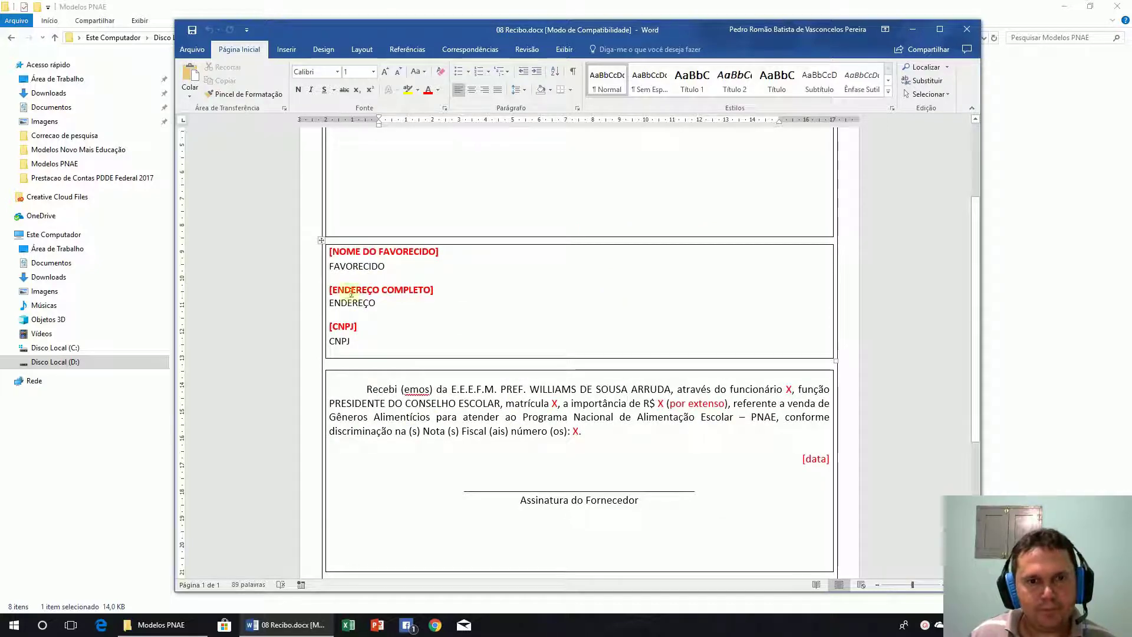
scroll(476, 445, "down", 1)
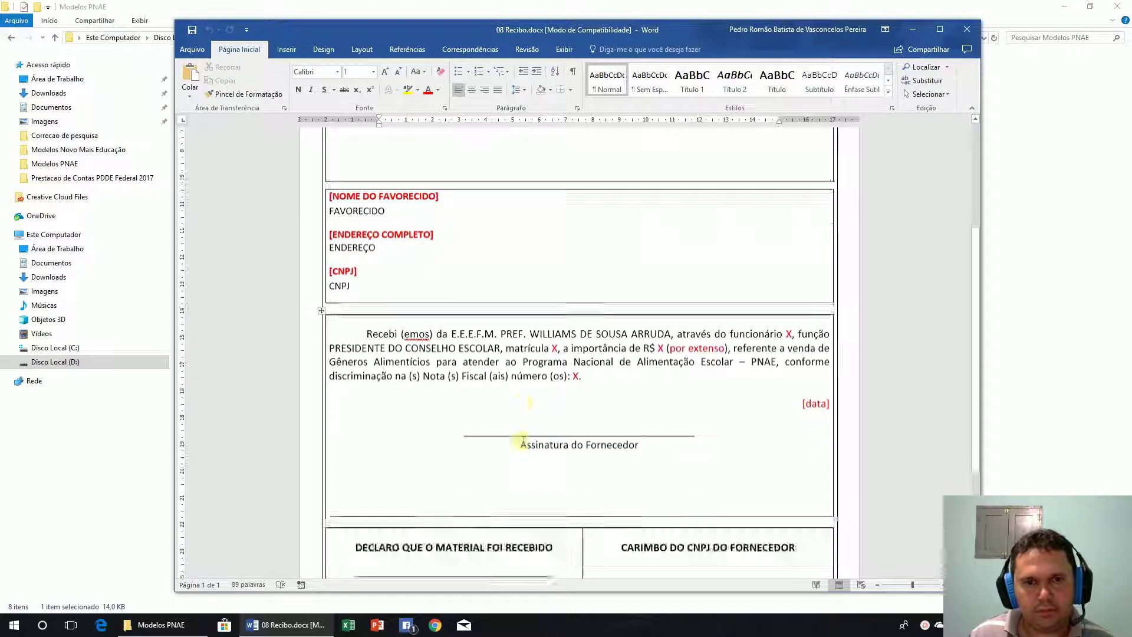
scroll(523, 442, "down", 1)
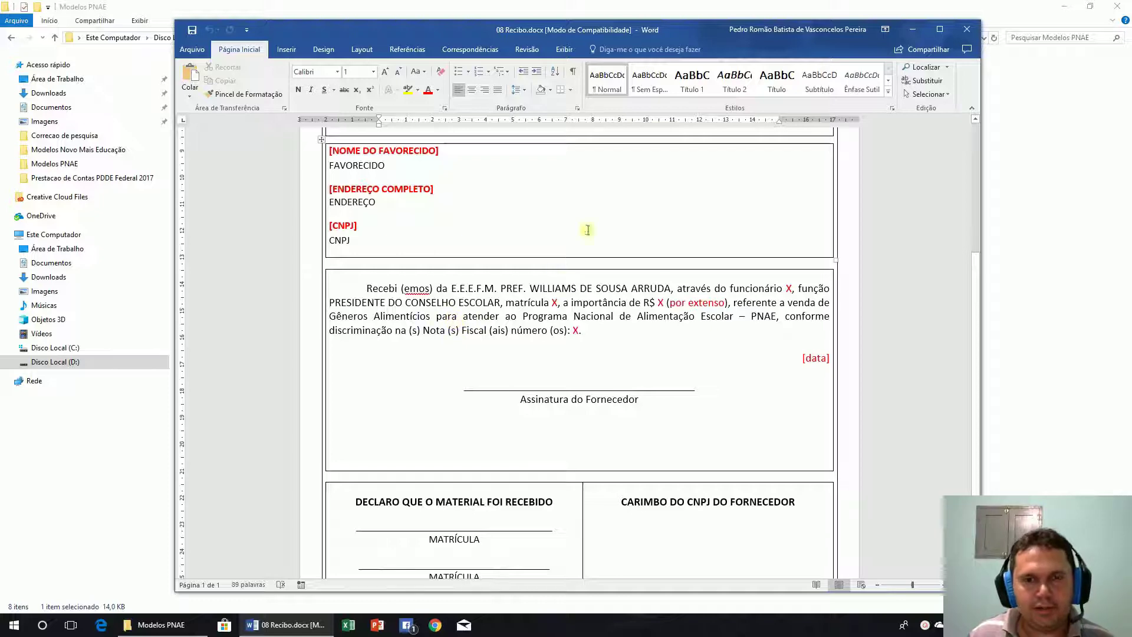
scroll(675, 329, "up", 5)
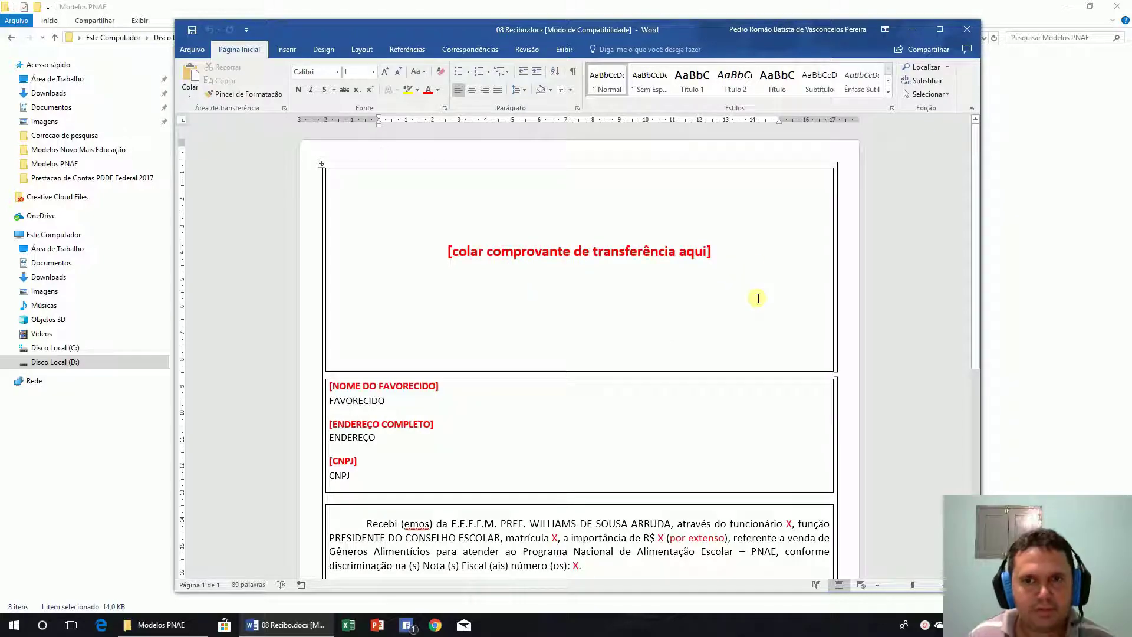
Read the receipt's "Recebi (emos)" paragraph and examine its red placeholders, the date field and the Assinatura do Fornecedor line.
scroll(757, 296, "down", 4)
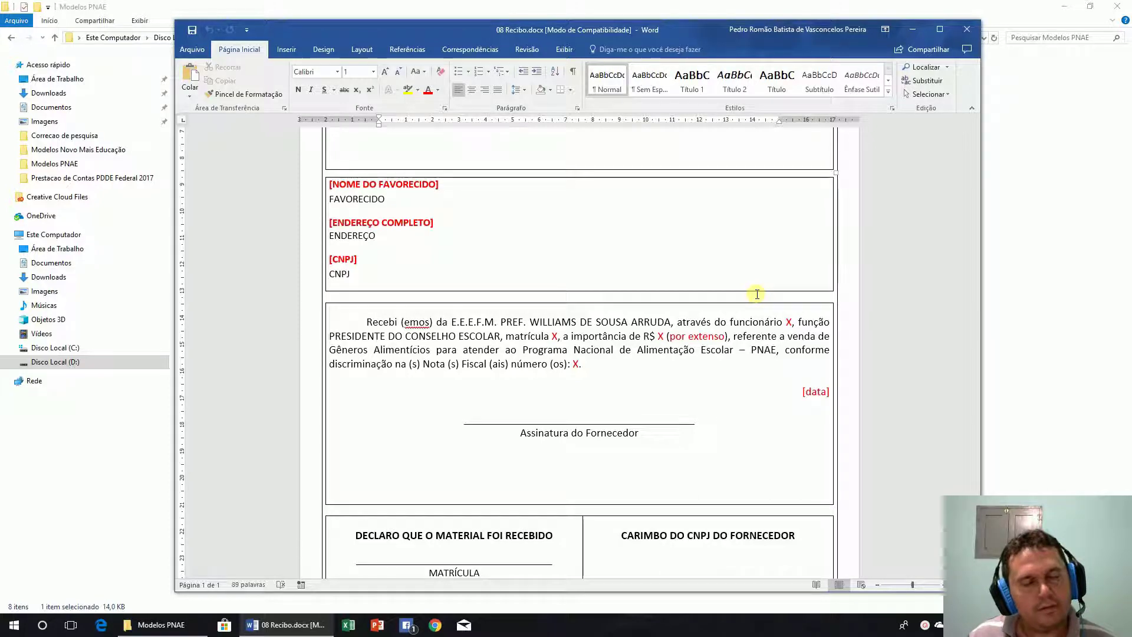
scroll(757, 294, "down", 3)
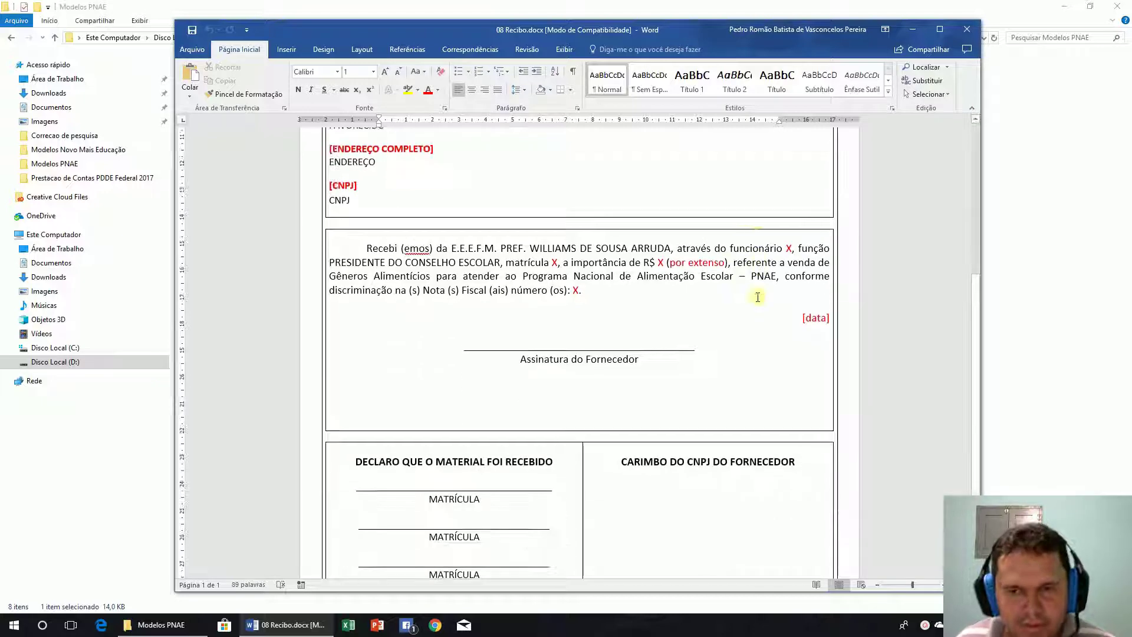
scroll(757, 297, "up", 1)
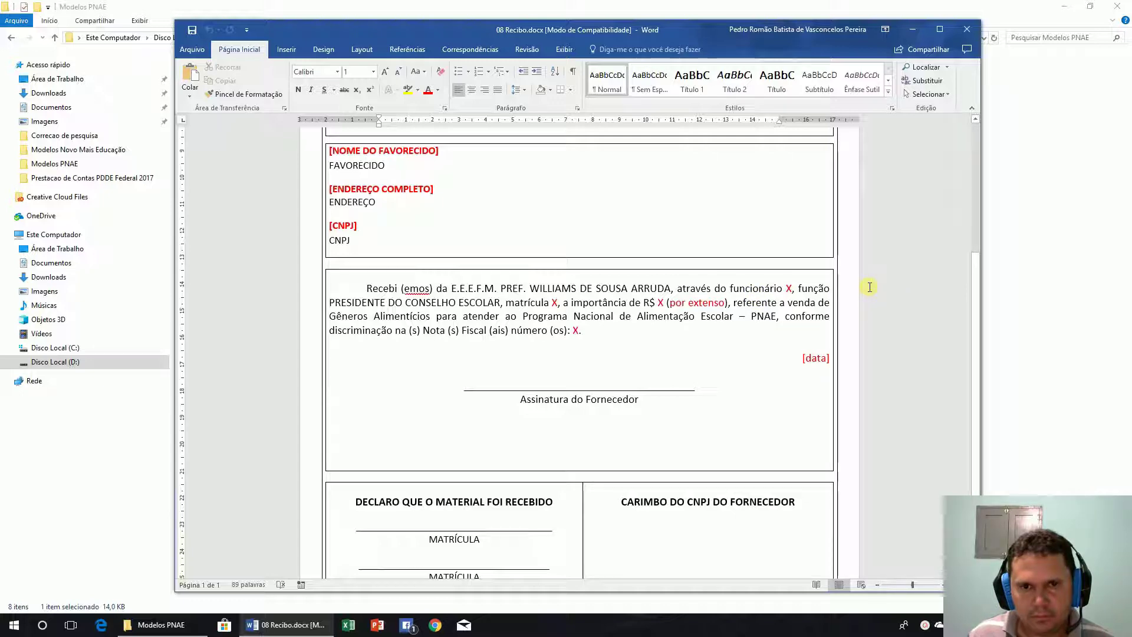
scroll(868, 286, "up", 2)
scroll(872, 290, "down", 3)
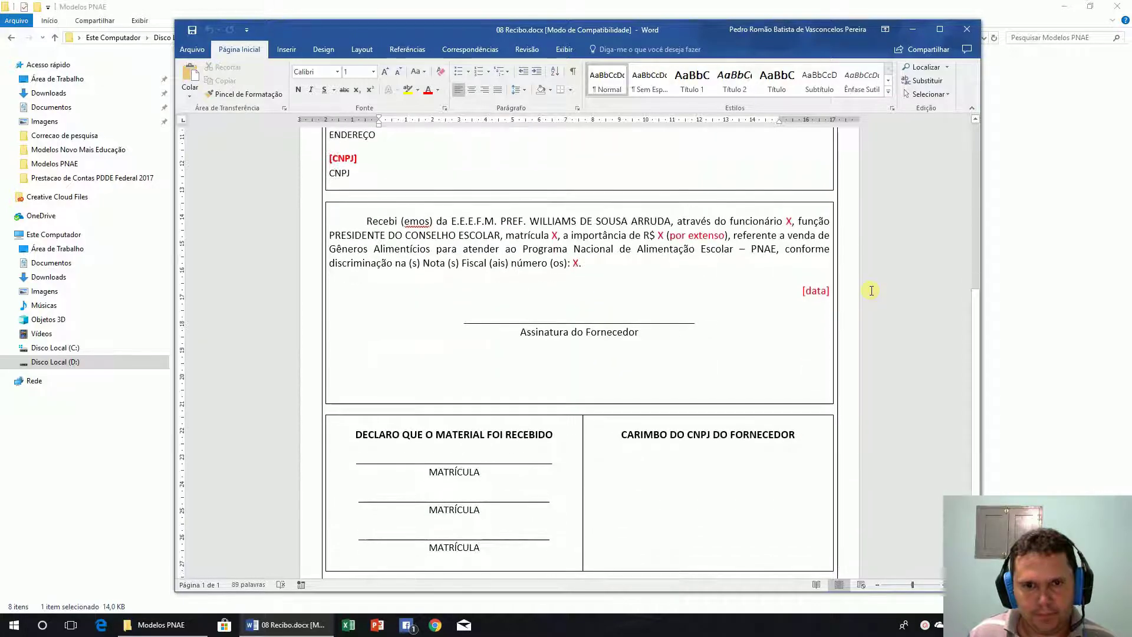
scroll(872, 290, "down", 1)
scroll(871, 291, "up", 2)
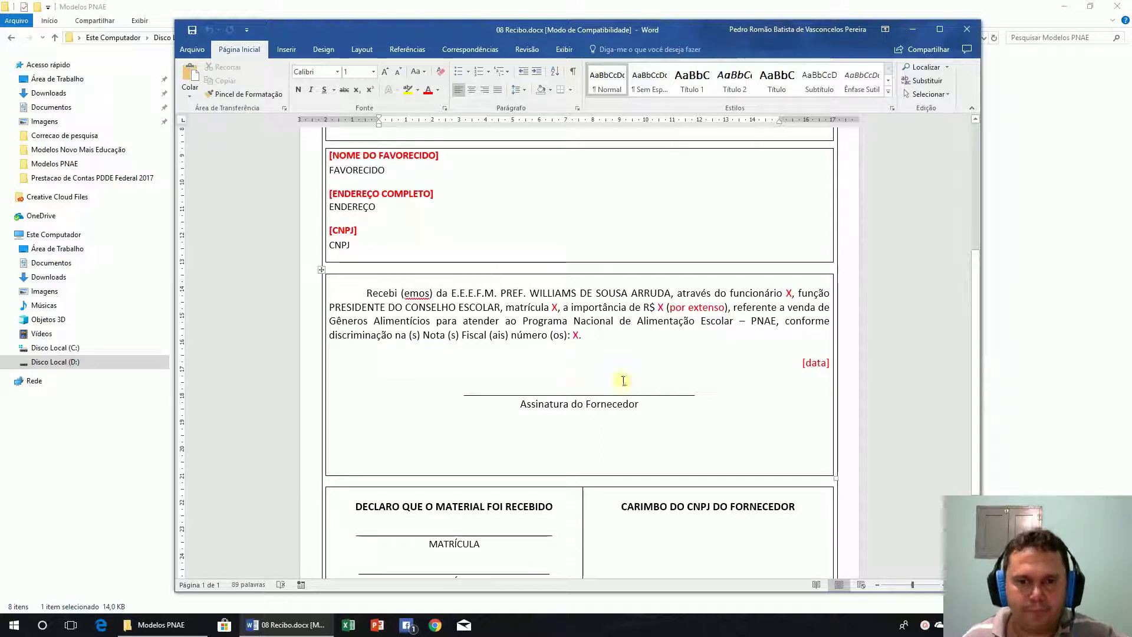
Examine the material-received declaration with its Matrícula lines and the Carimbo do CNPJ do Fornecedor box, recheck the receipt, and close it.
scroll(713, 377, "down", 4)
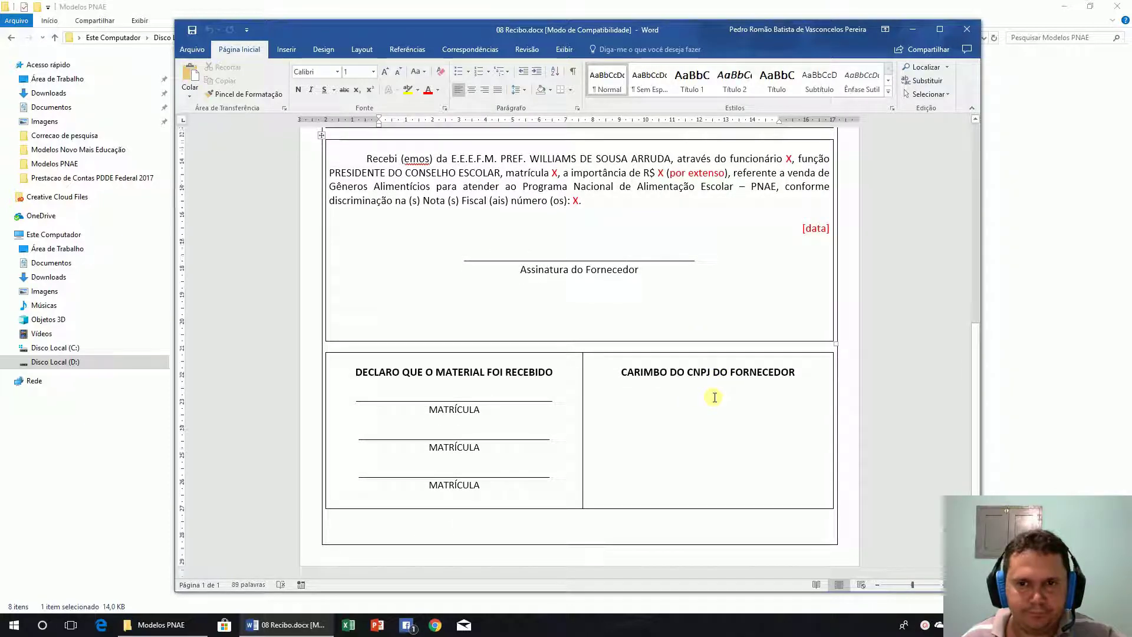
scroll(695, 398, "up", 11)
scroll(732, 392, "down", 6)
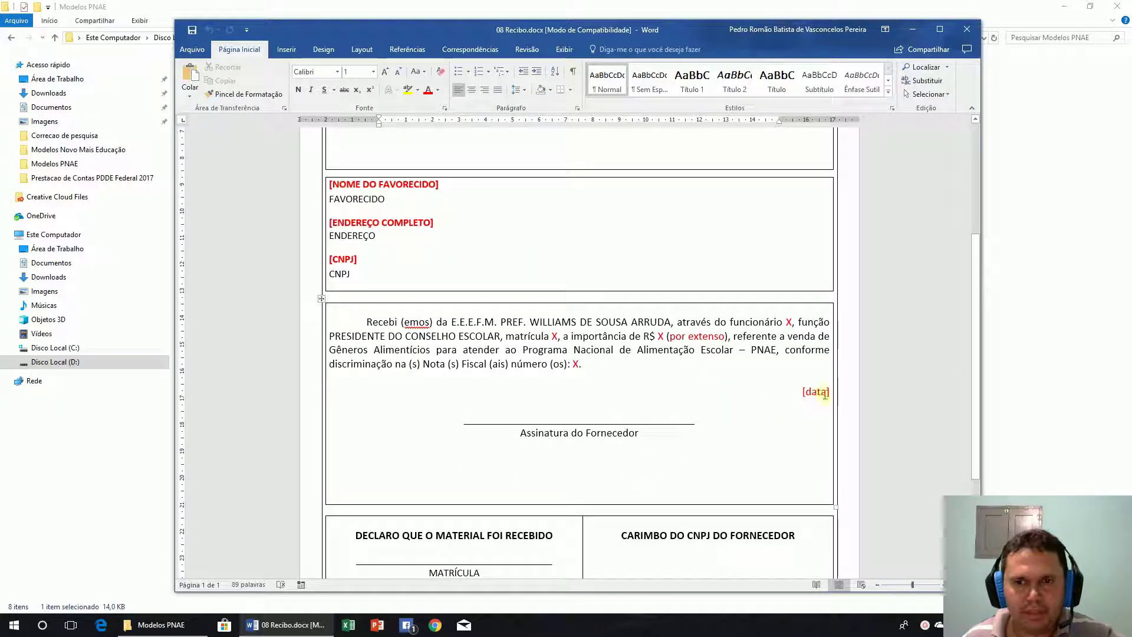
scroll(677, 352, "up", 6)
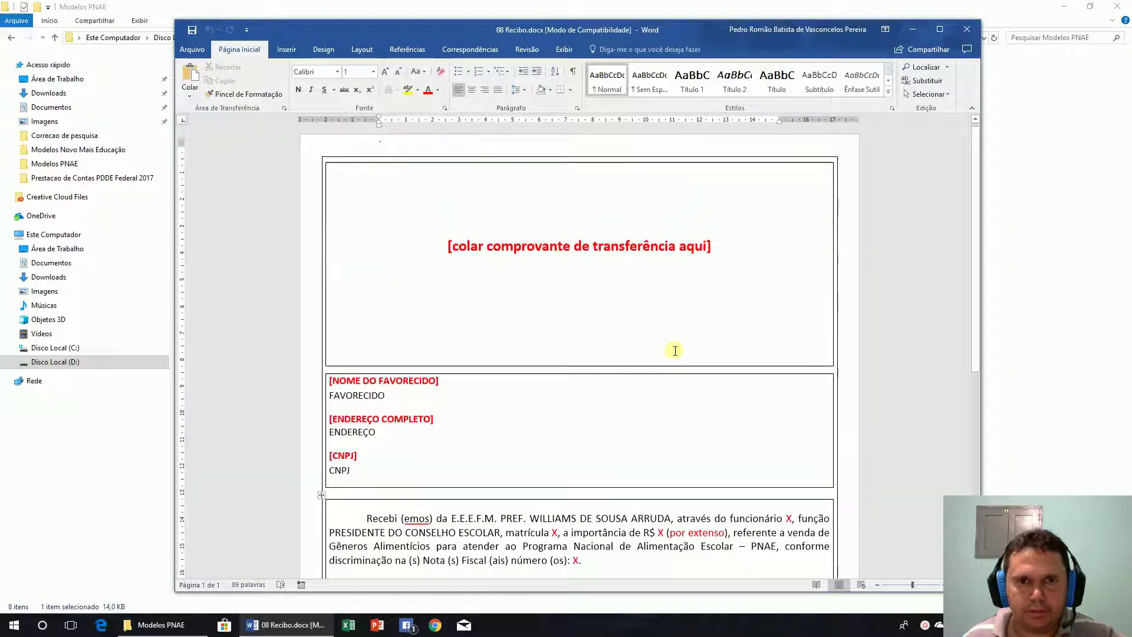
left_click(966, 29)
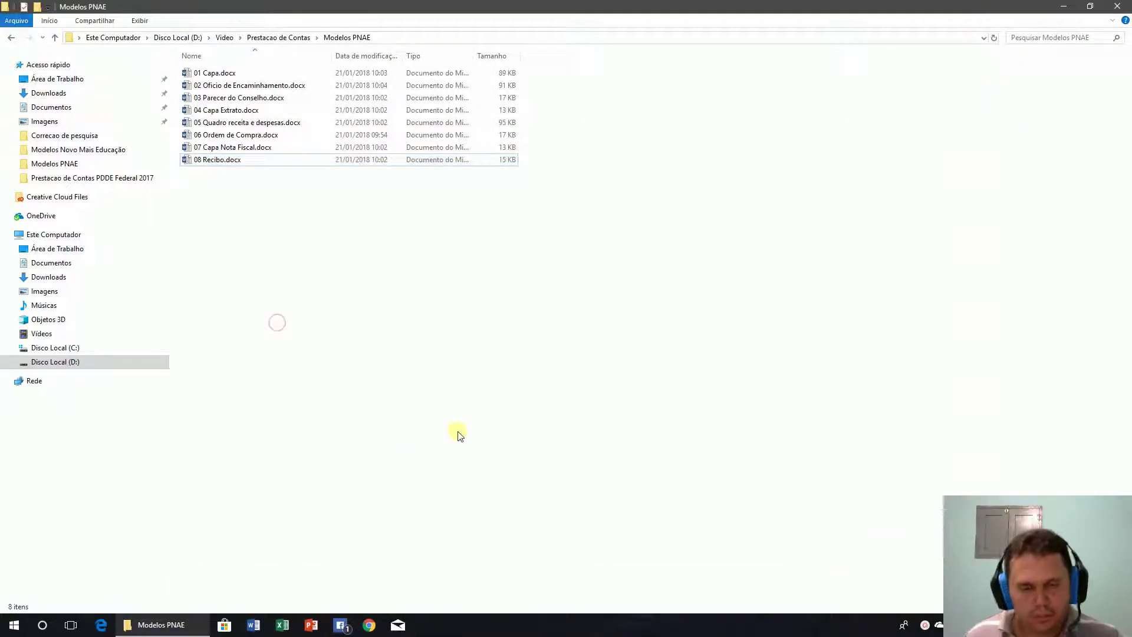